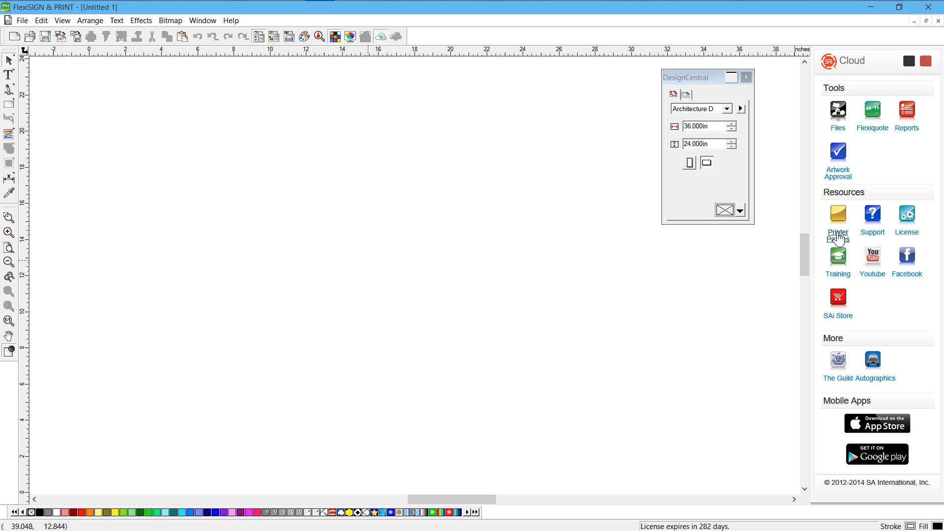
# Open the SAi Cloud printer profiles page (profiles.saicloud.com) in the browser
pyautogui.click(839, 236)
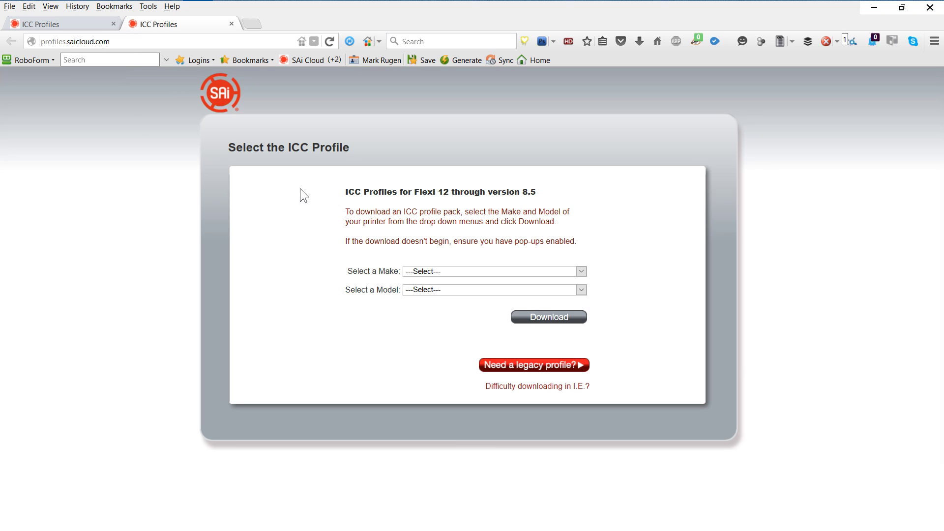
# Choose make Mutoh and model Mutoh VJ-1638, then download the 41.1 MB profile pack
pyautogui.click(446, 271)
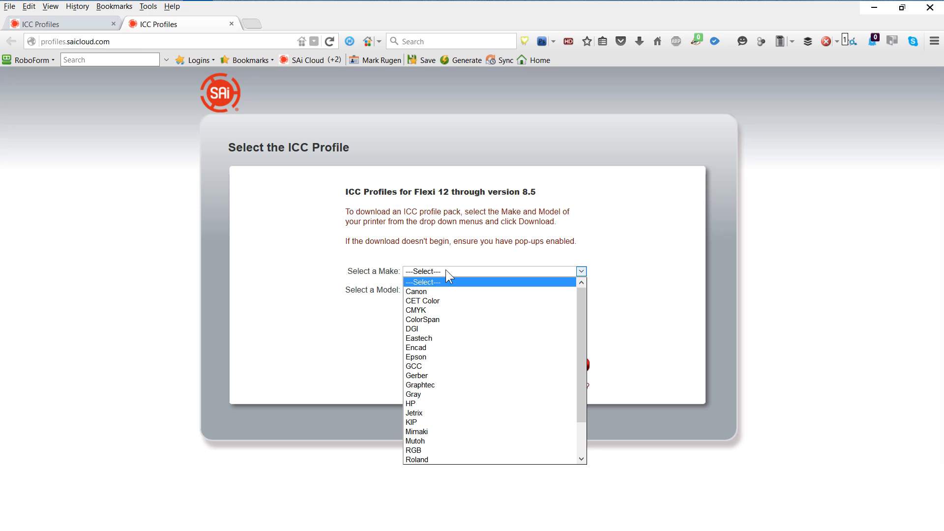
pyautogui.moveTo(583, 294); pyautogui.dragTo(580, 388)
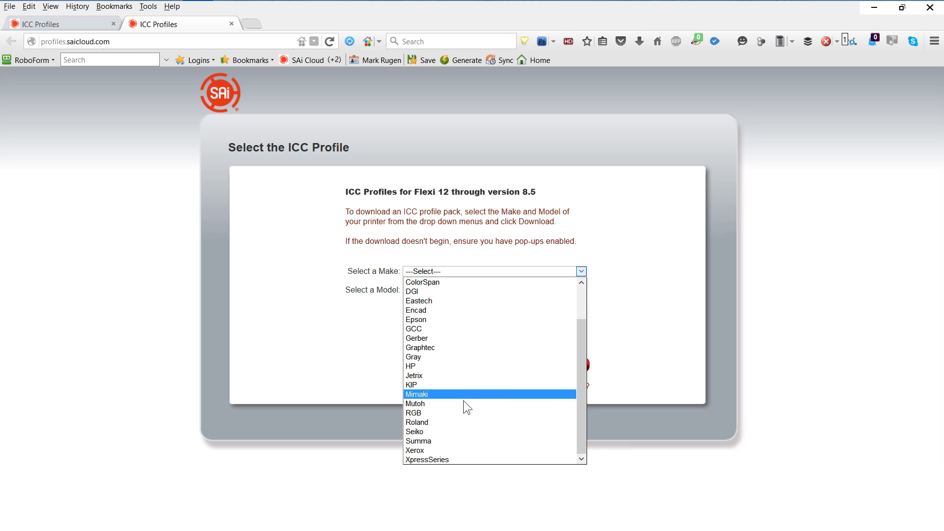
pyautogui.click(418, 403)
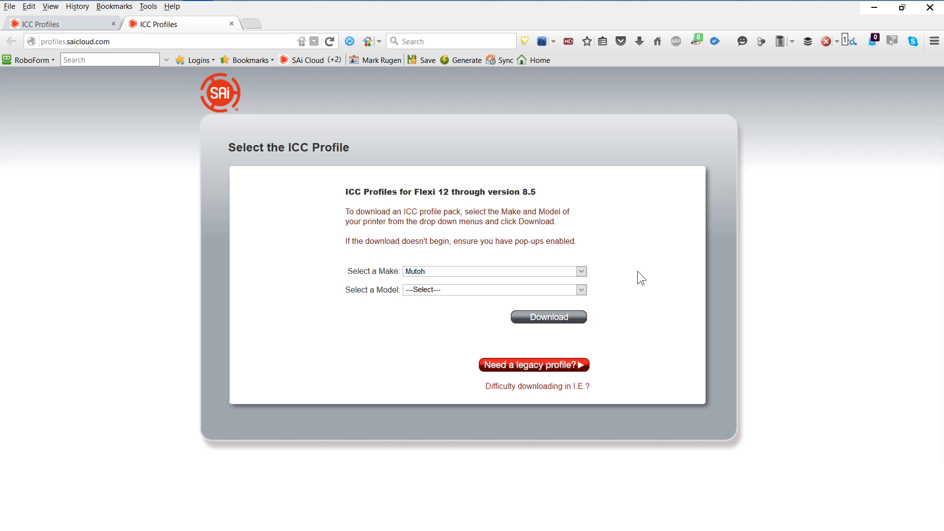
pyautogui.click(582, 290)
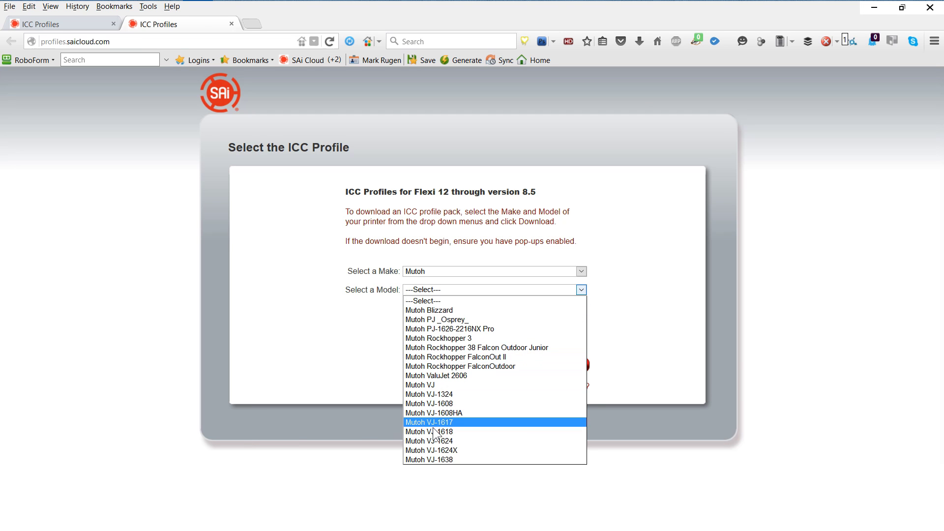
pyautogui.click(443, 458)
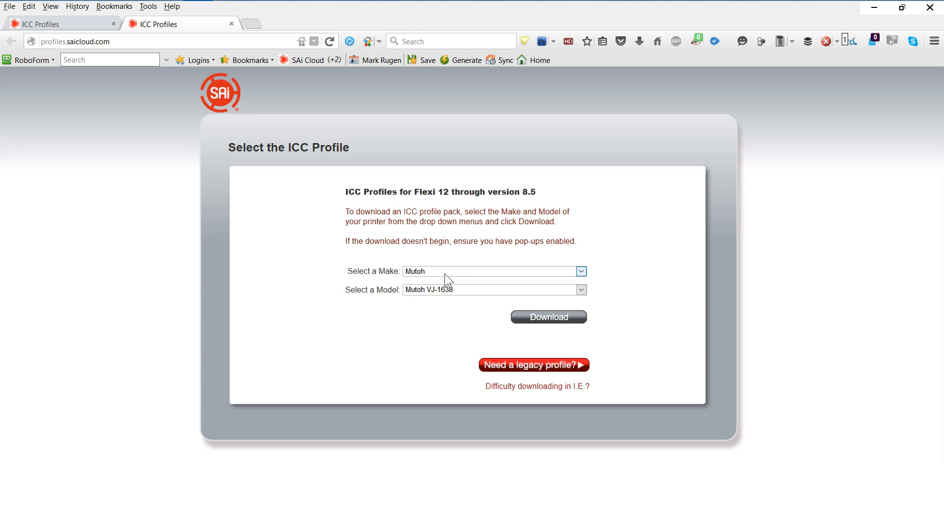
pyautogui.click(553, 316)
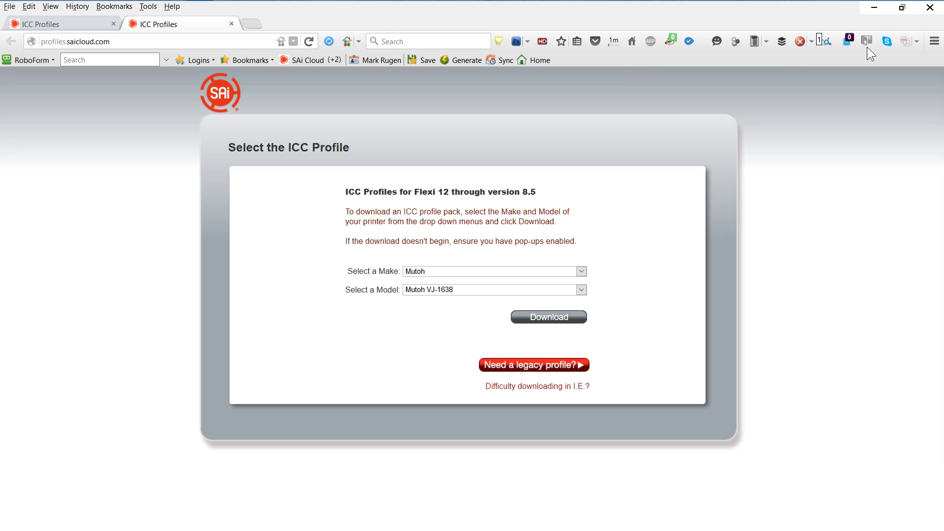
# Switch from Firefox to Production Manager and open Default Job Properties for the Mutoh VJ-1638
pyautogui.click(874, 8)
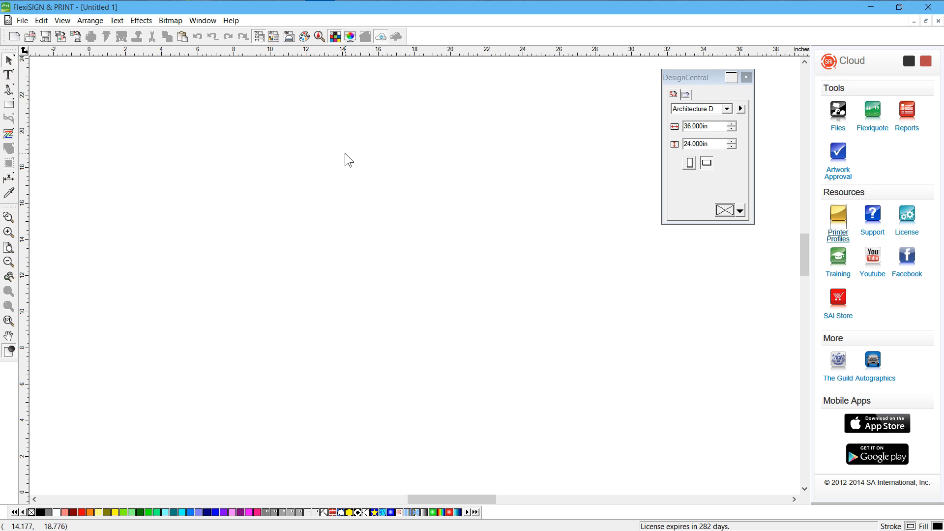
pyautogui.moveTo(461, 5)
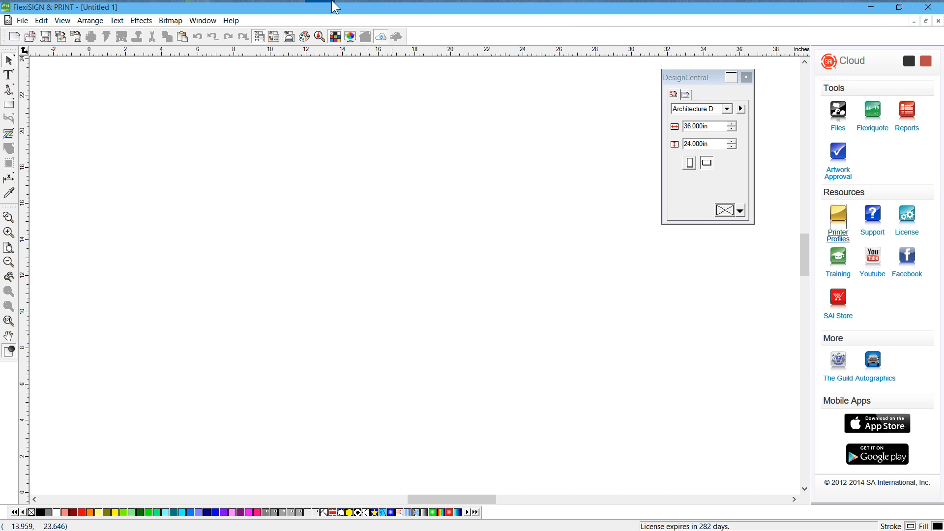
pyautogui.click(350, 14)
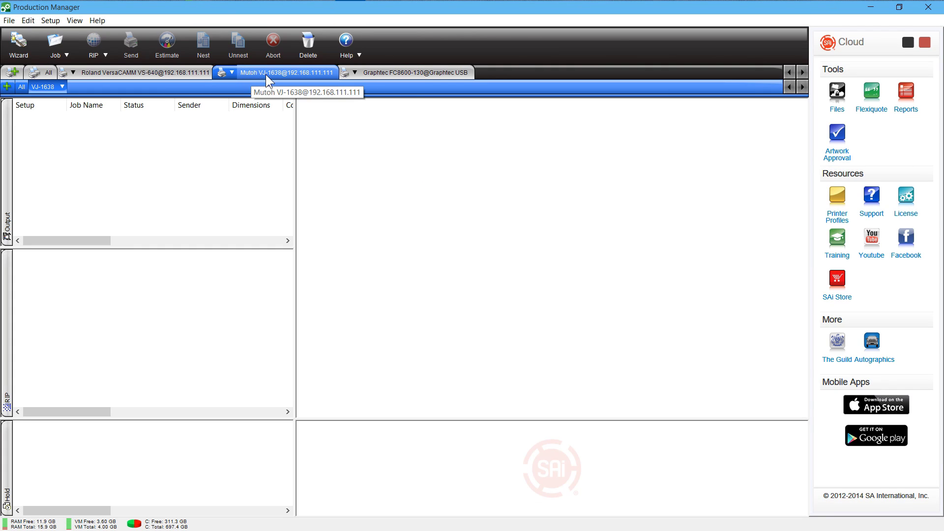
pyautogui.click(46, 22)
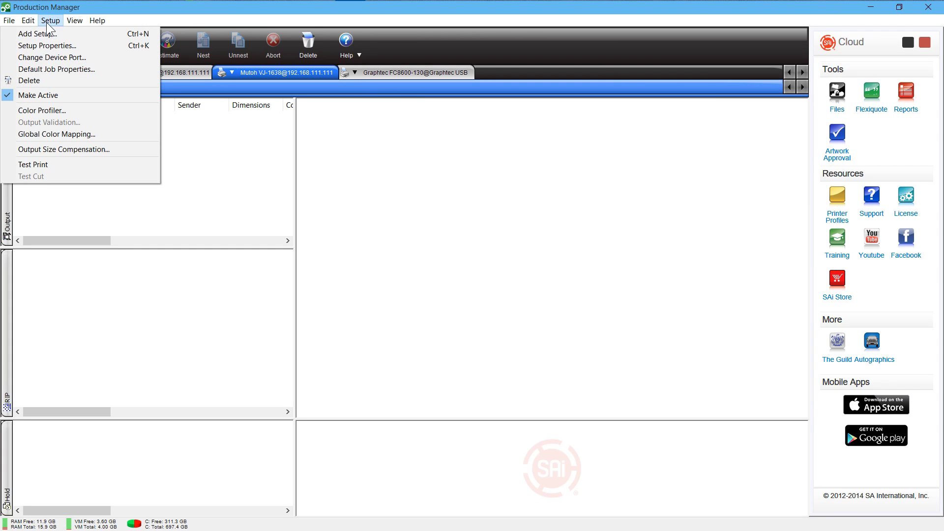
pyautogui.click(58, 69)
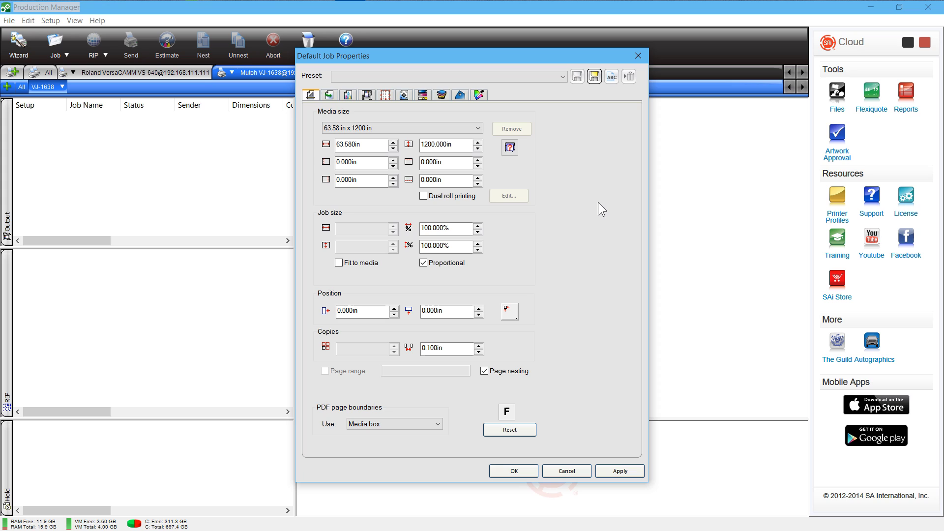
# On Color Management, keep Use color correction and browse the output profiles list
pyautogui.click(350, 97)
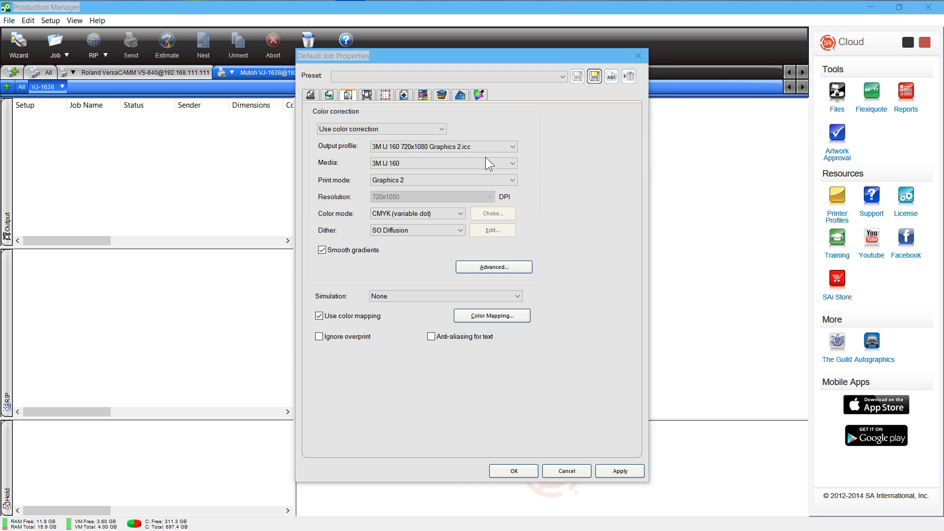
pyautogui.click(366, 129)
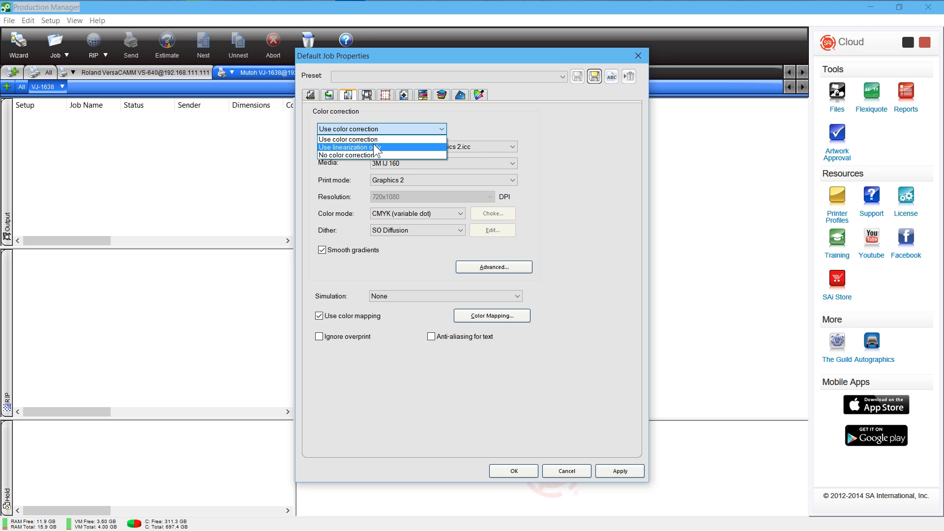
pyautogui.click(348, 148)
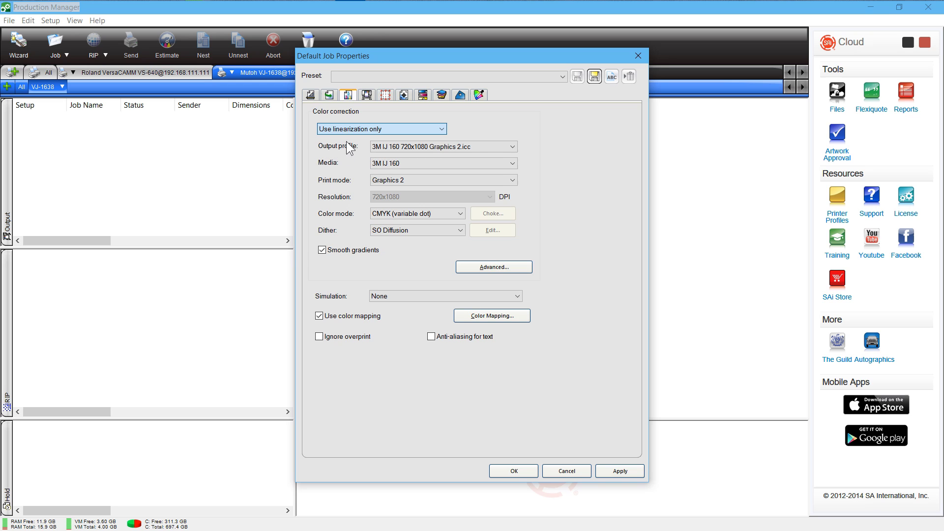
pyautogui.click(348, 132)
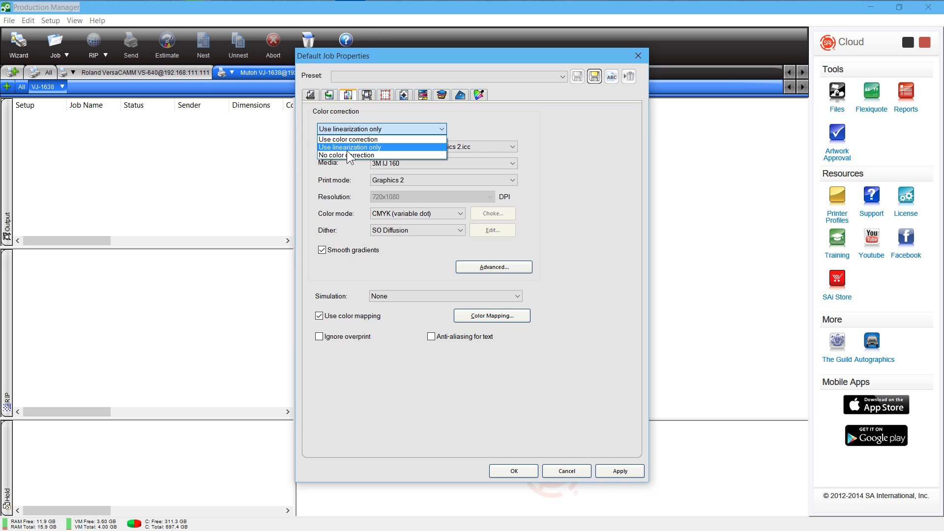
pyautogui.click(350, 151)
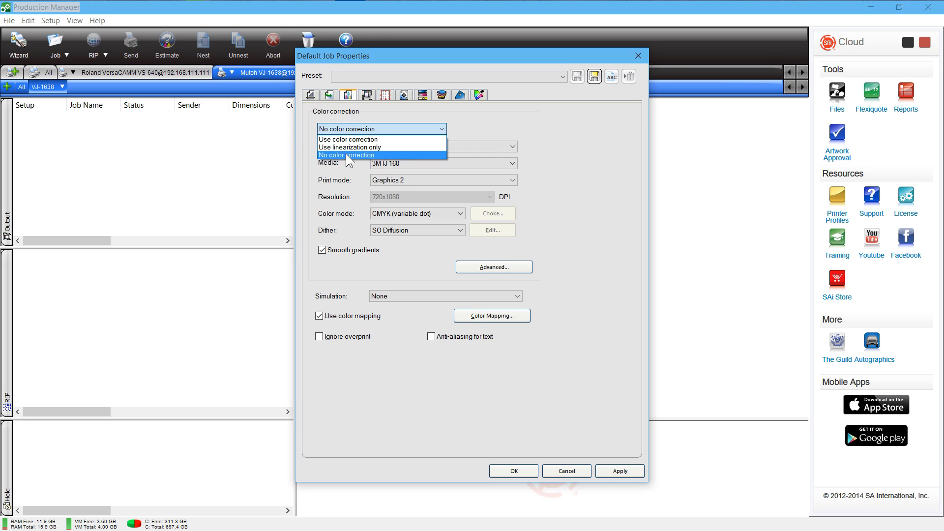
pyautogui.click(364, 129)
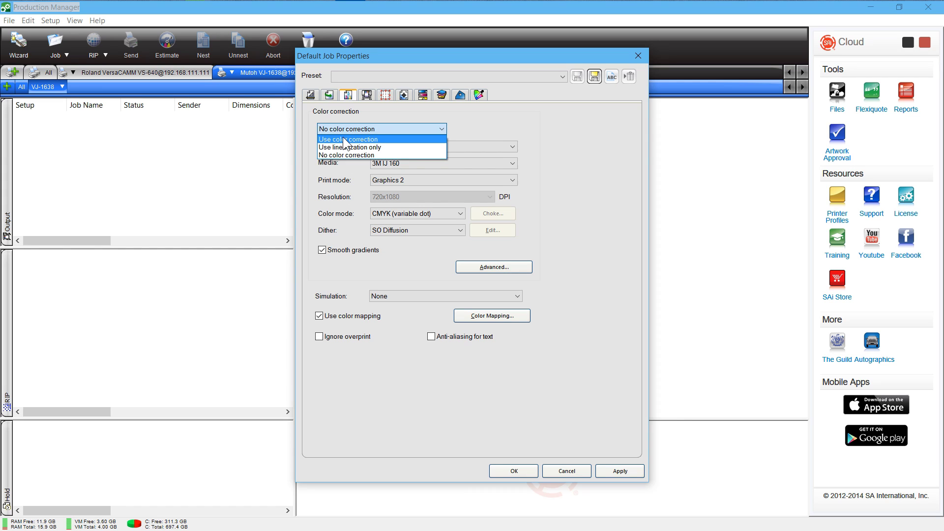
pyautogui.click(349, 140)
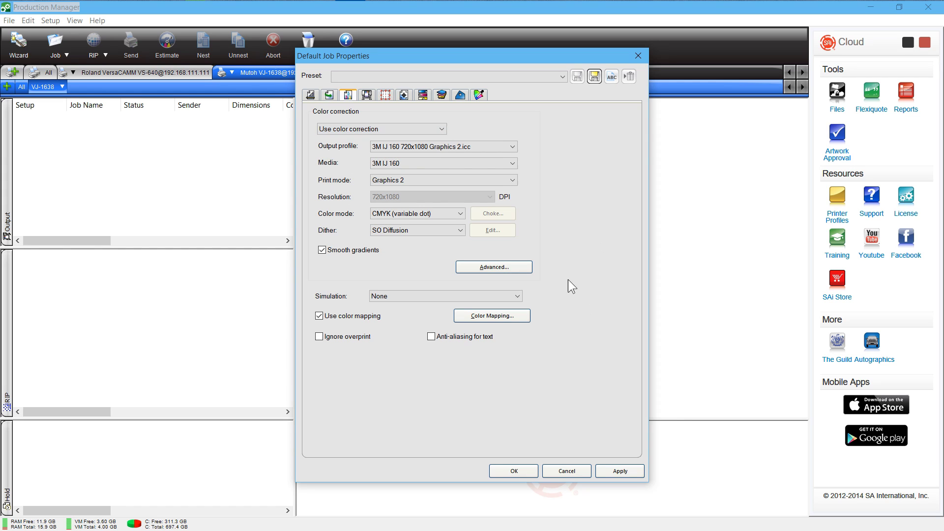
pyautogui.click(379, 150)
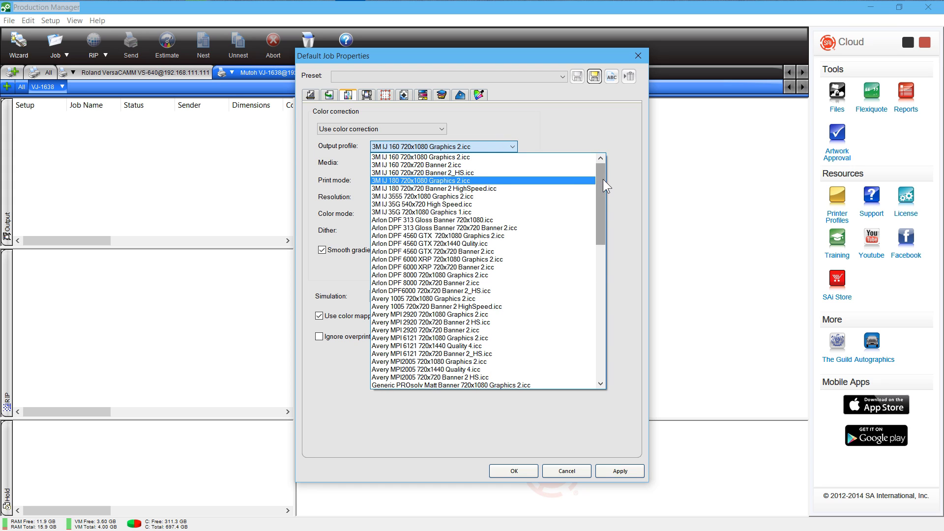
pyautogui.moveTo(603, 179); pyautogui.dragTo(605, 333)
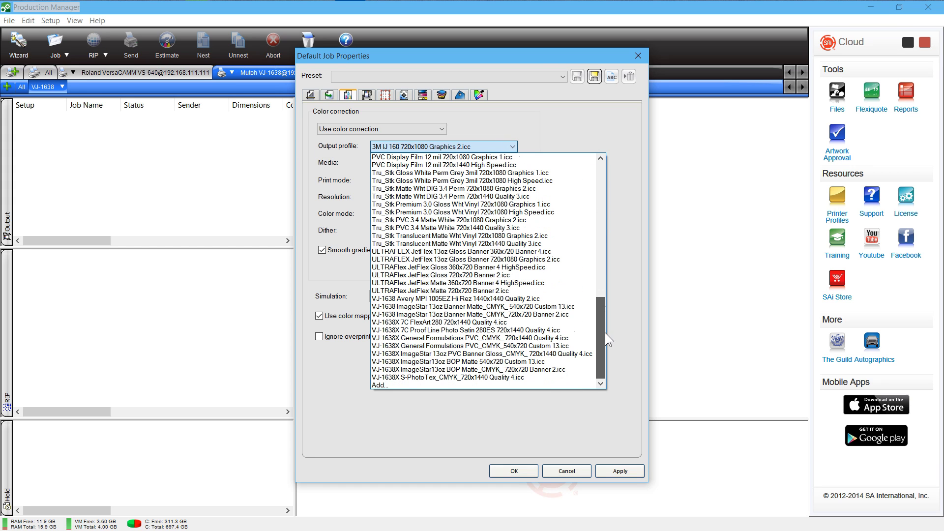
# Browse the Mutoh VJ-1638 profiles folder for a new ICC output profile, then cancel
pyautogui.click(382, 386)
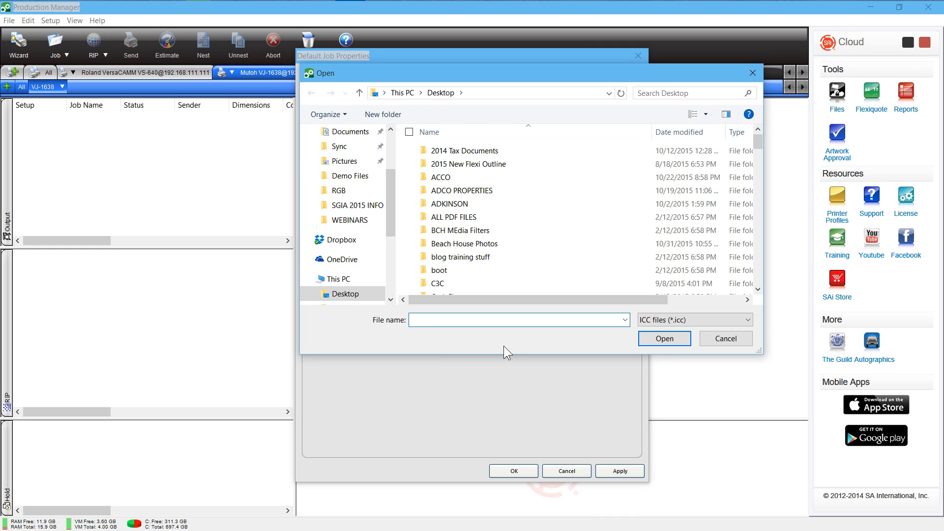
pyautogui.moveTo(556, 75); pyautogui.dragTo(495, 62)
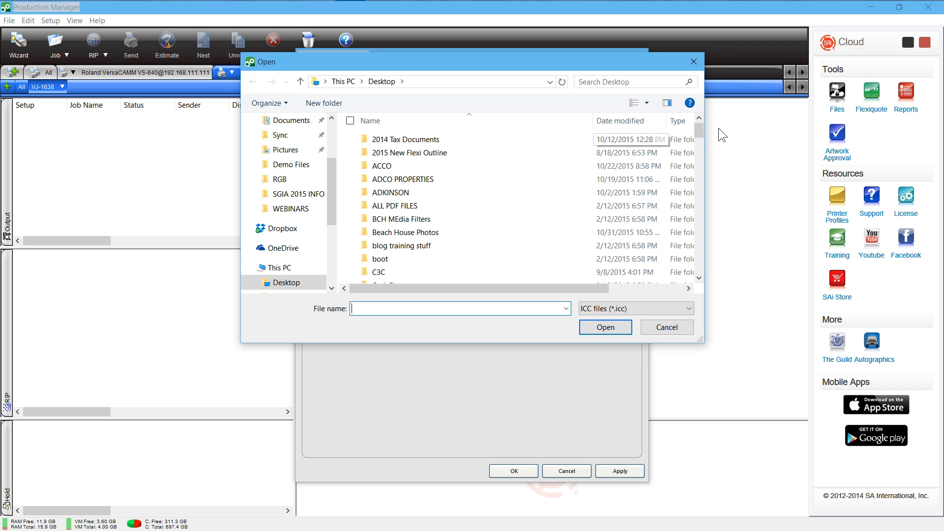
pyautogui.moveTo(698, 129); pyautogui.dragTo(694, 209)
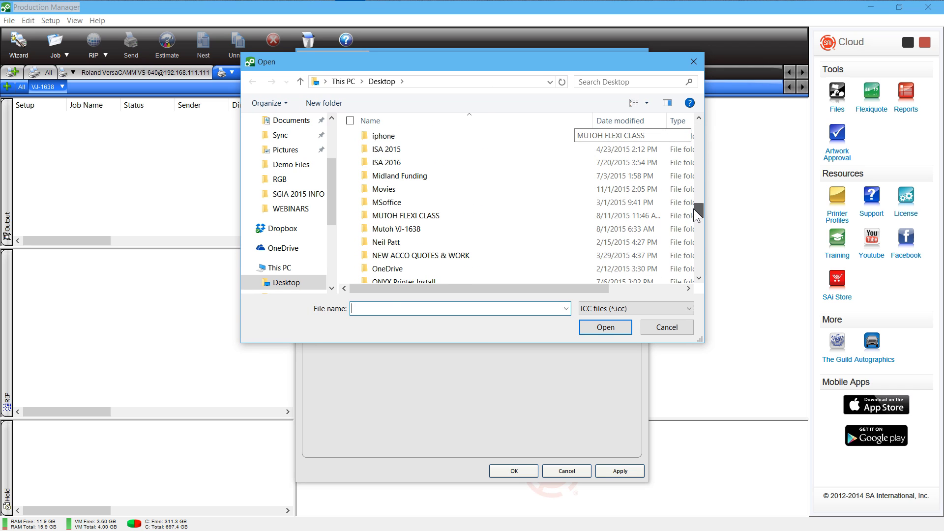
pyautogui.click(418, 234)
pyautogui.doubleClick(416, 234)
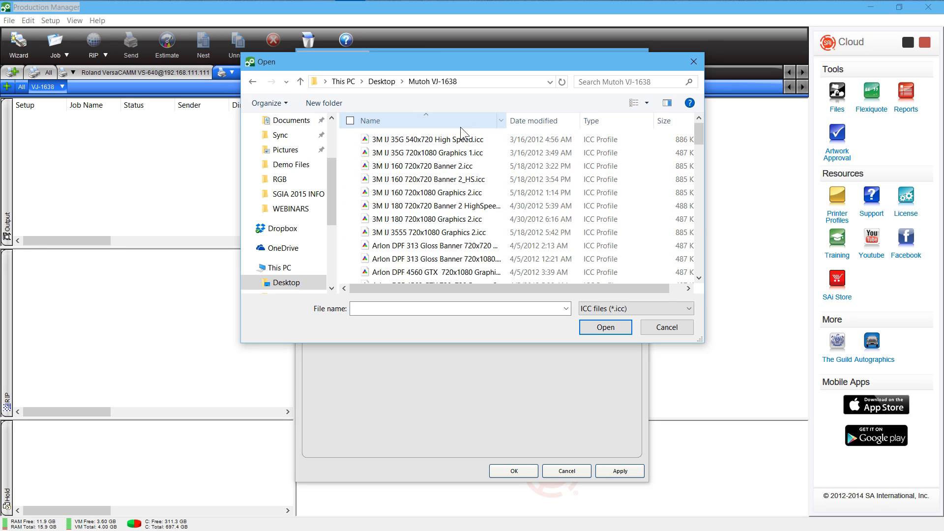
pyautogui.click(604, 329)
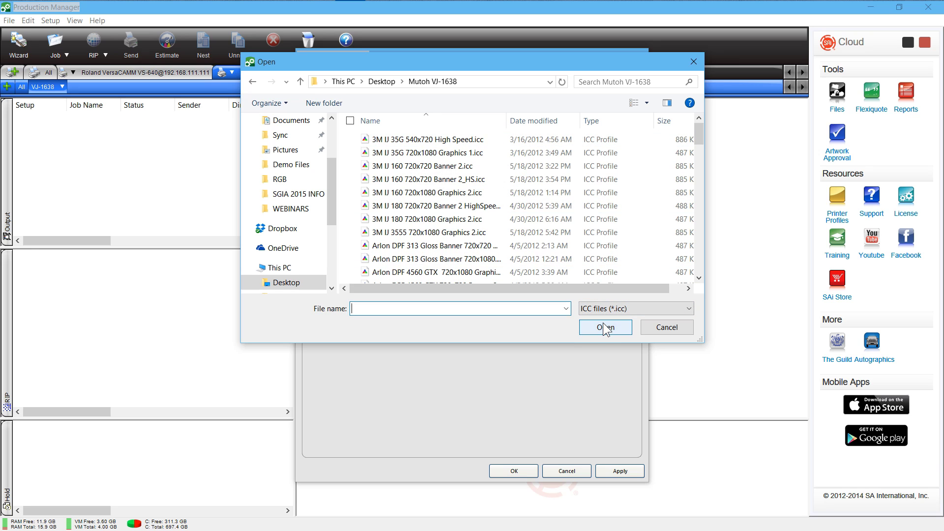
pyautogui.click(669, 328)
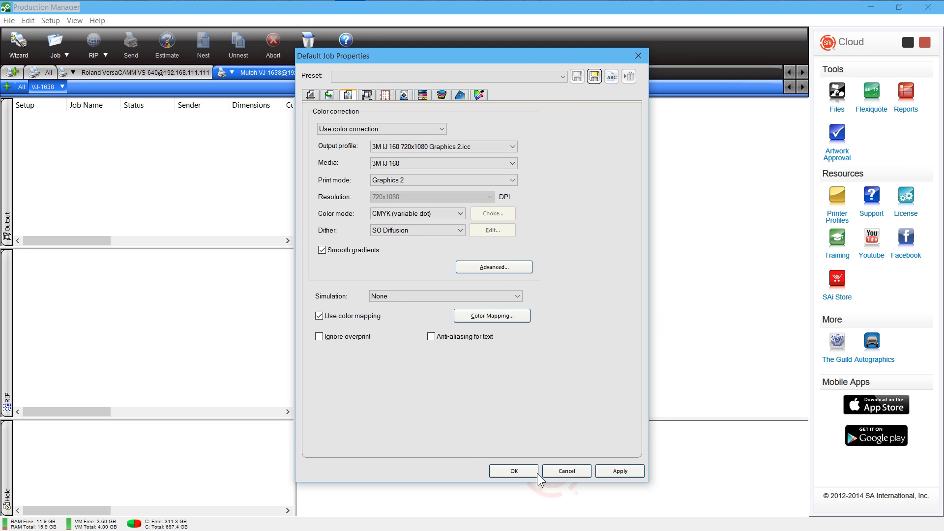
# Accept the Mutoh VJ-1638 default job properties with OK
pyautogui.click(515, 471)
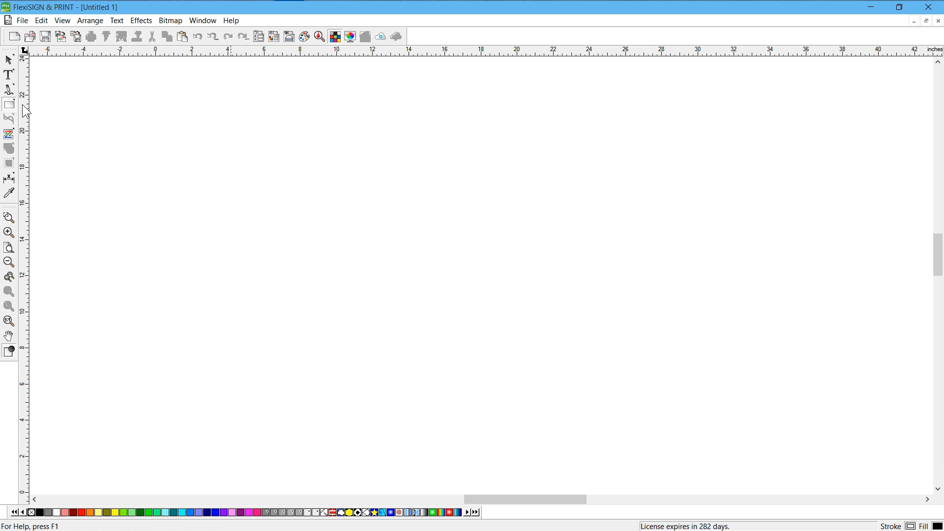
# Draw a large rectangle on Untitled 1, fill it Lime Green, and zoom to it
pyautogui.moveTo(197, 118); pyautogui.dragTo(404, 316)
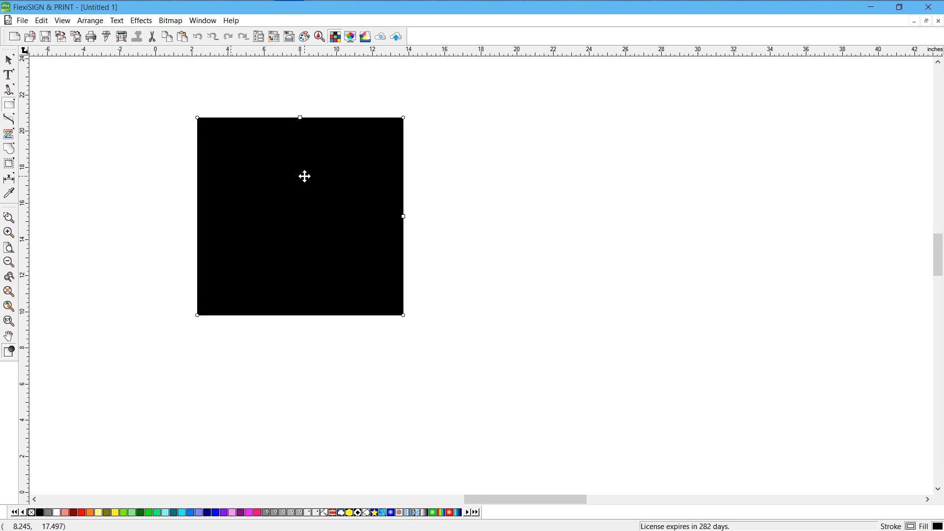
pyautogui.click(124, 513)
pyautogui.click(10, 292)
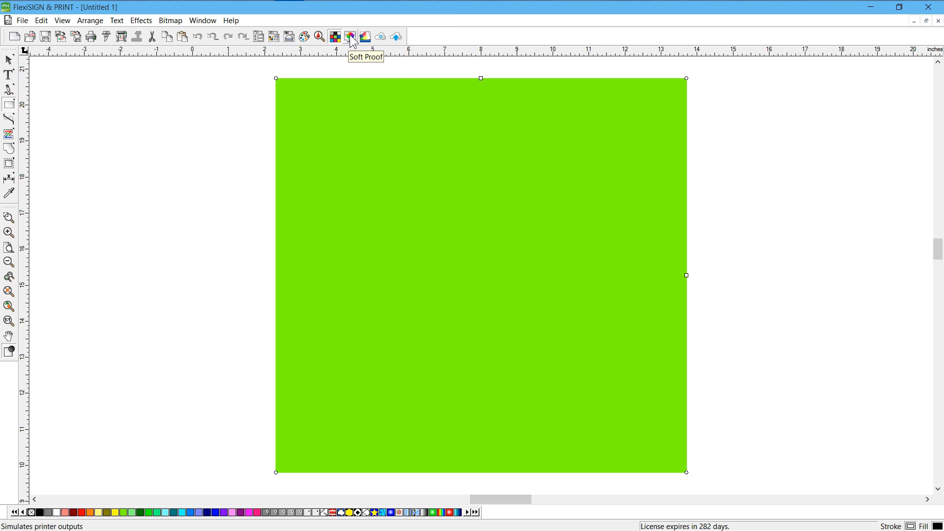
# Enable Soft Proof to preview the green rectangle as it would print
pyautogui.click(63, 22)
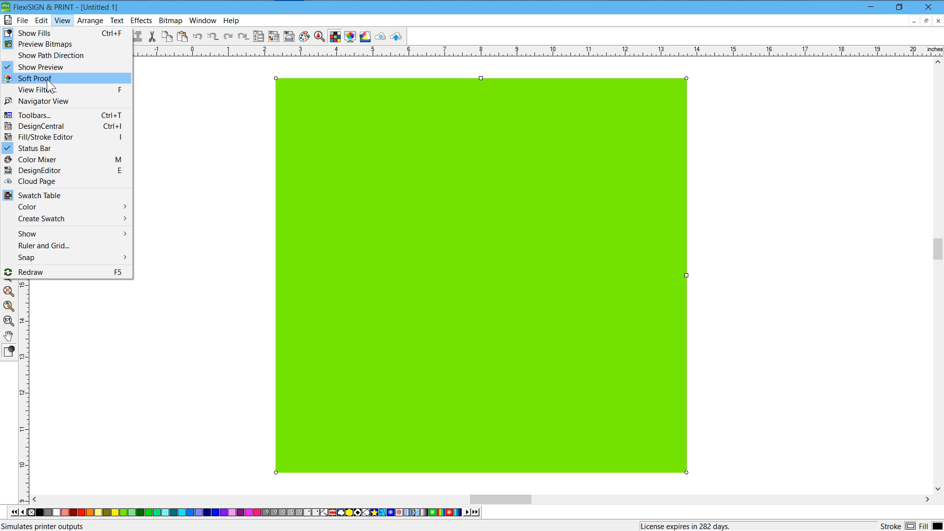
pyautogui.click(533, 18)
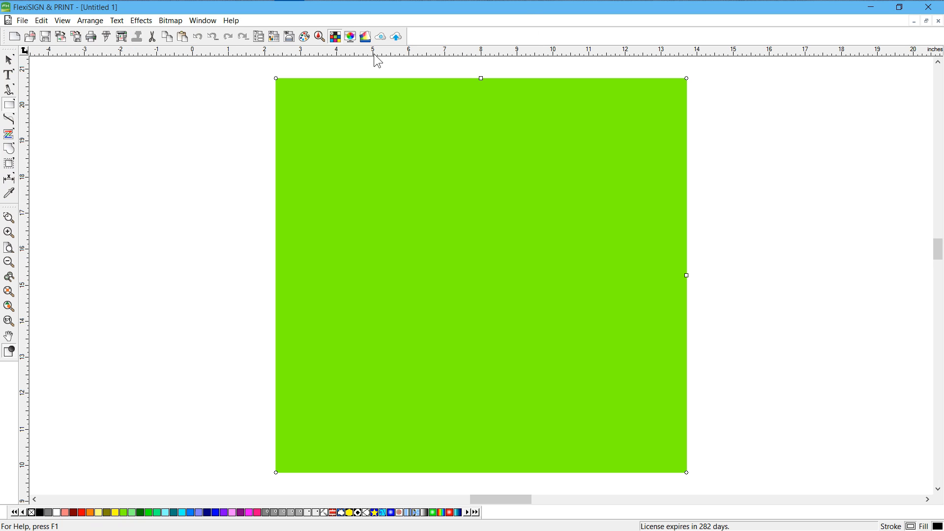
pyautogui.click(351, 38)
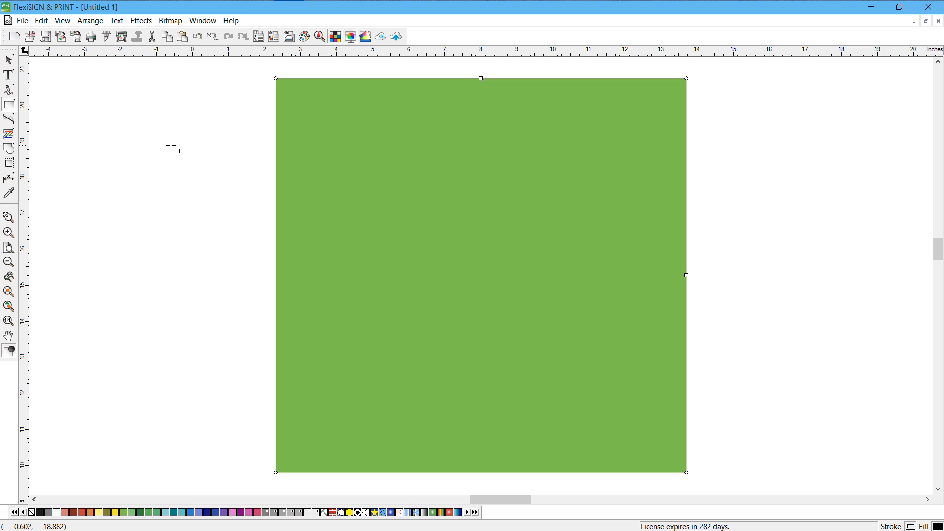
# In Color Settings, set the Display Settings monitor profile to GenericLCD_Monitor
pyautogui.click(41, 21)
pyautogui.click(84, 259)
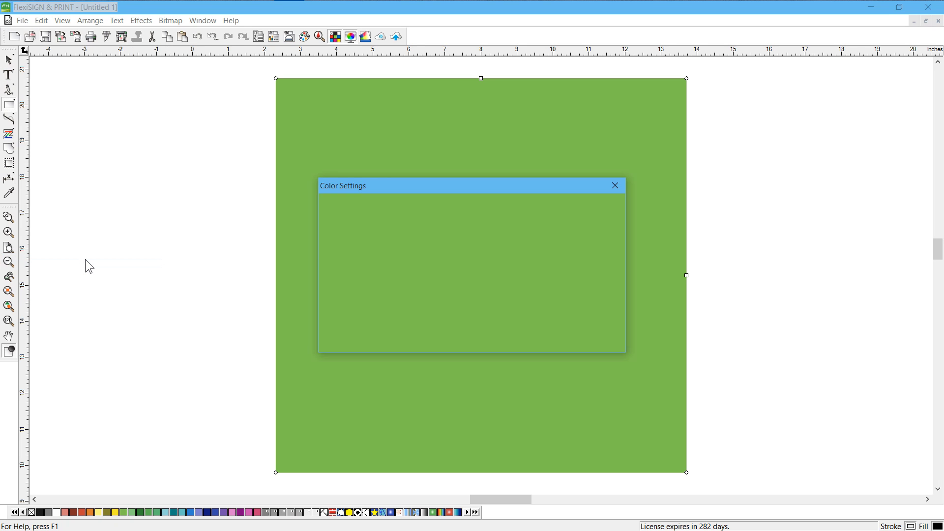
pyautogui.moveTo(441, 179); pyautogui.dragTo(300, 145)
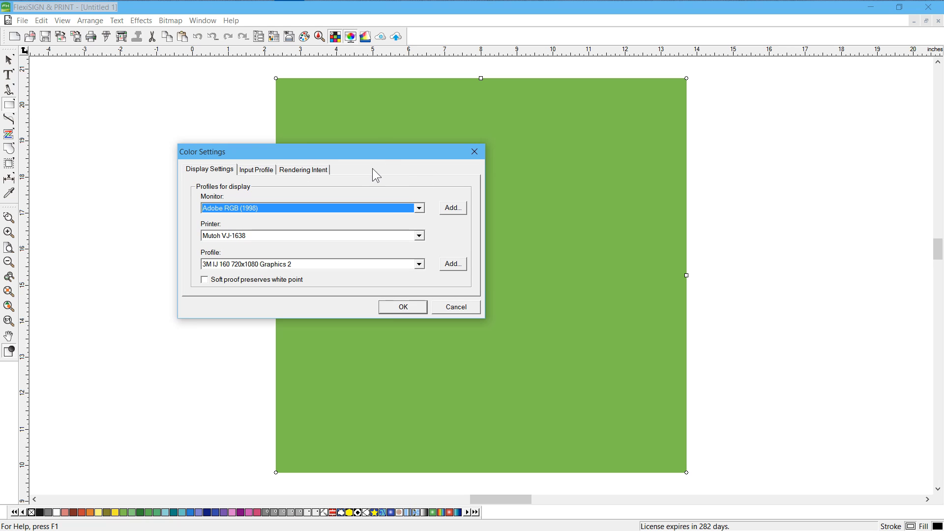
pyautogui.moveTo(366, 150); pyautogui.dragTo(356, 159)
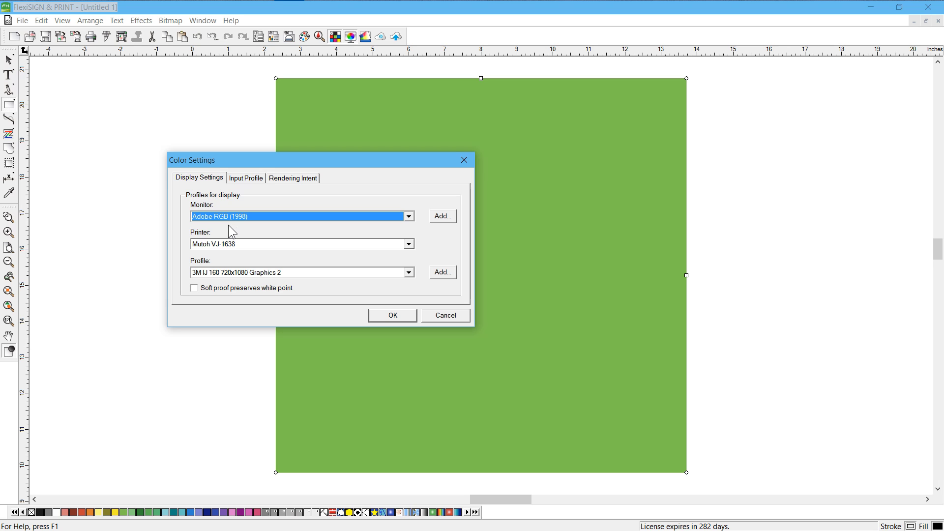
pyautogui.click(261, 216)
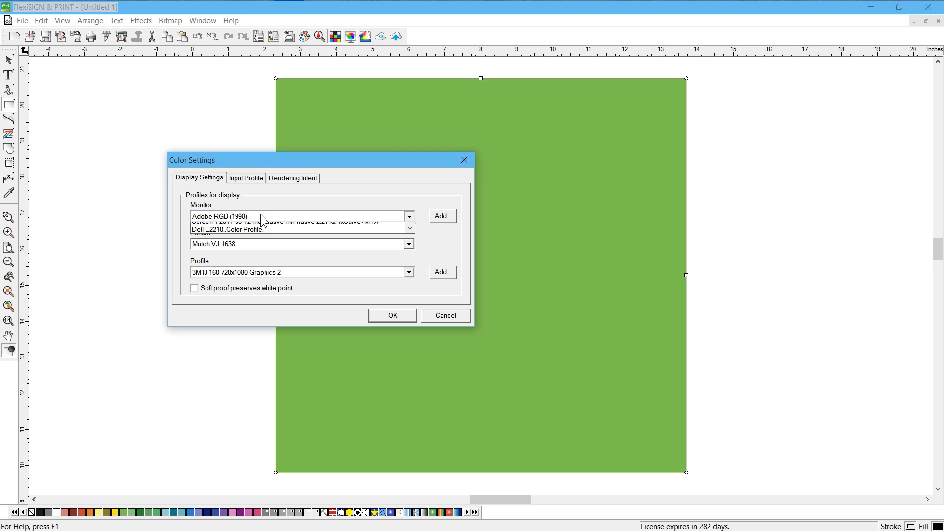
pyautogui.scroll(-1, 267, 225)
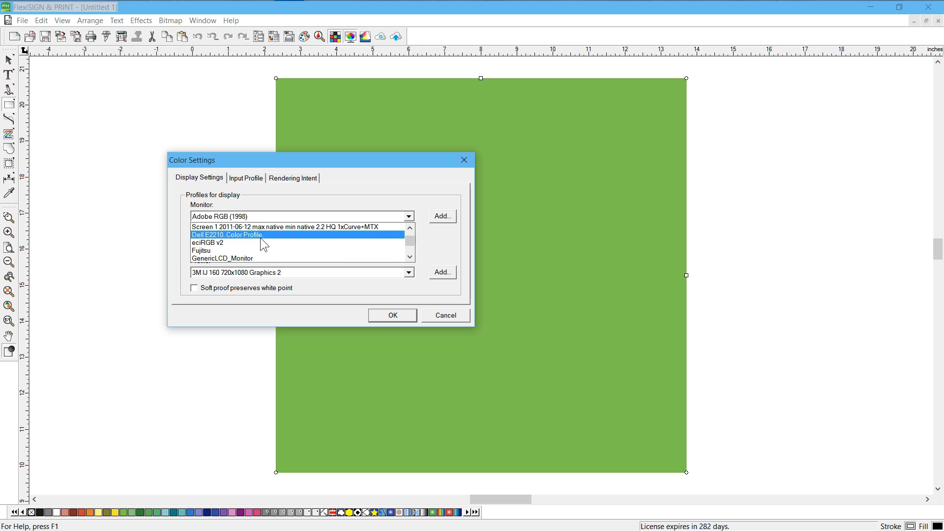
pyautogui.scroll(-1, 261, 237)
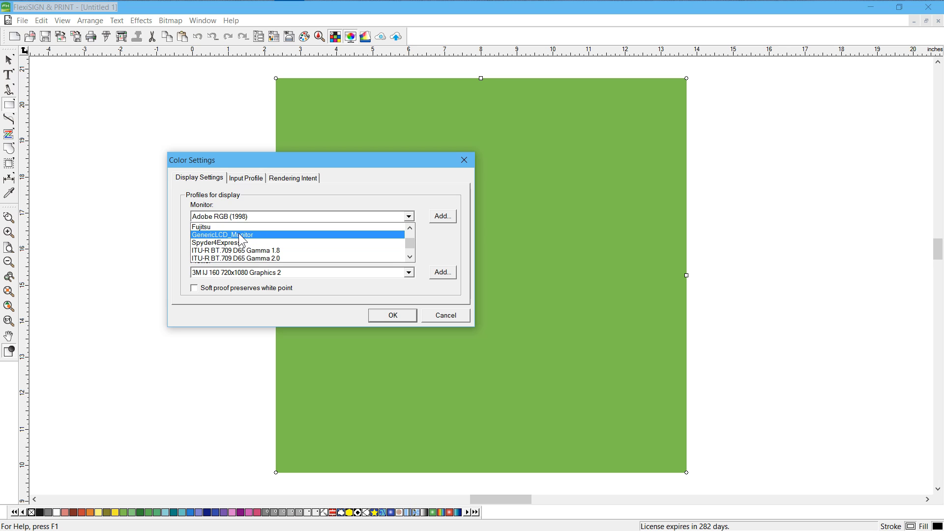
pyautogui.click(238, 233)
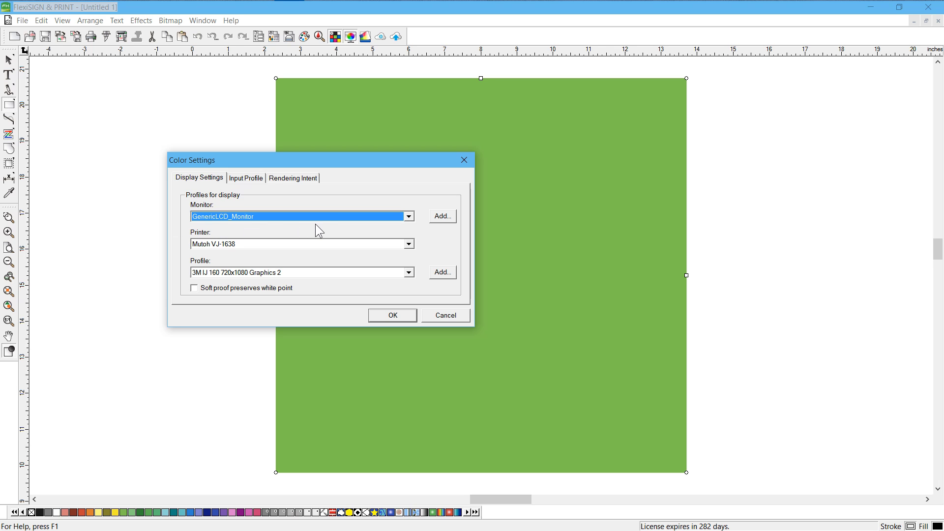
pyautogui.click(397, 311)
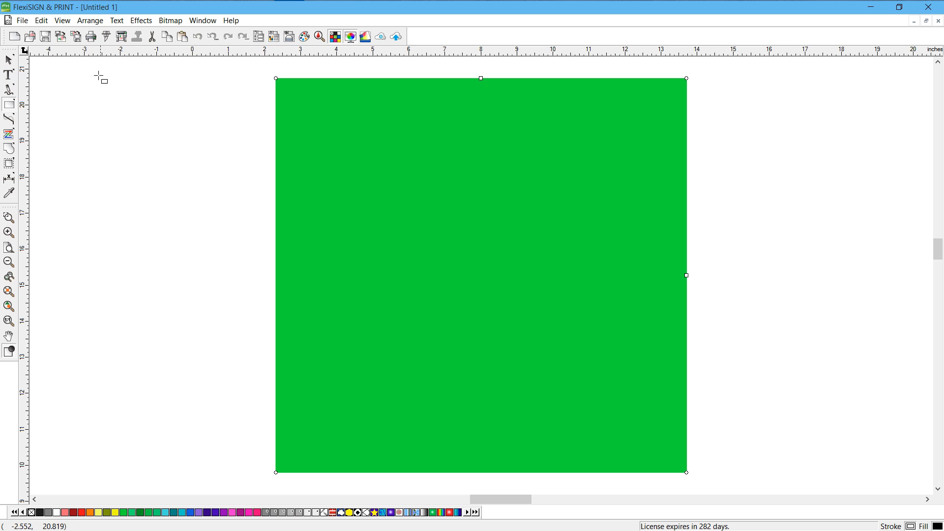
# In Color Settings' Input Profile tab, set the RGB profile to GenericLCD_Monitor
pyautogui.click(43, 22)
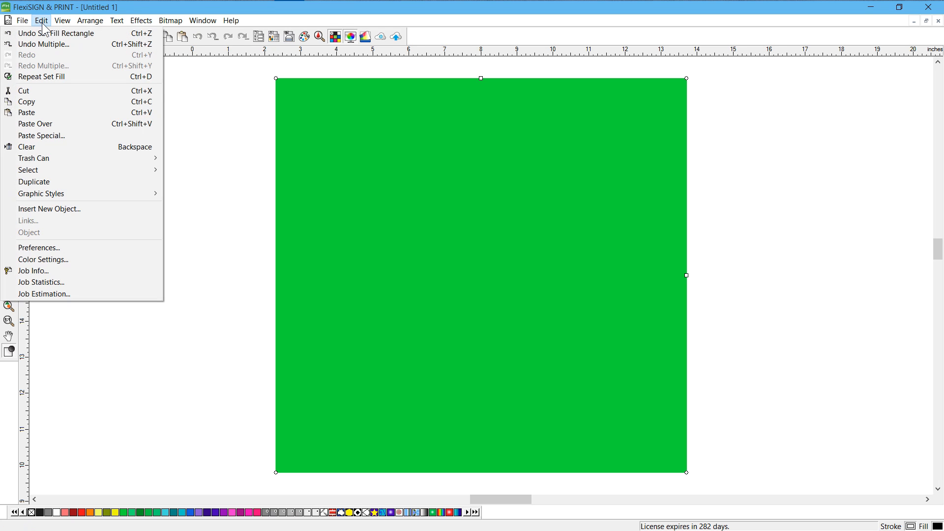
pyautogui.click(56, 260)
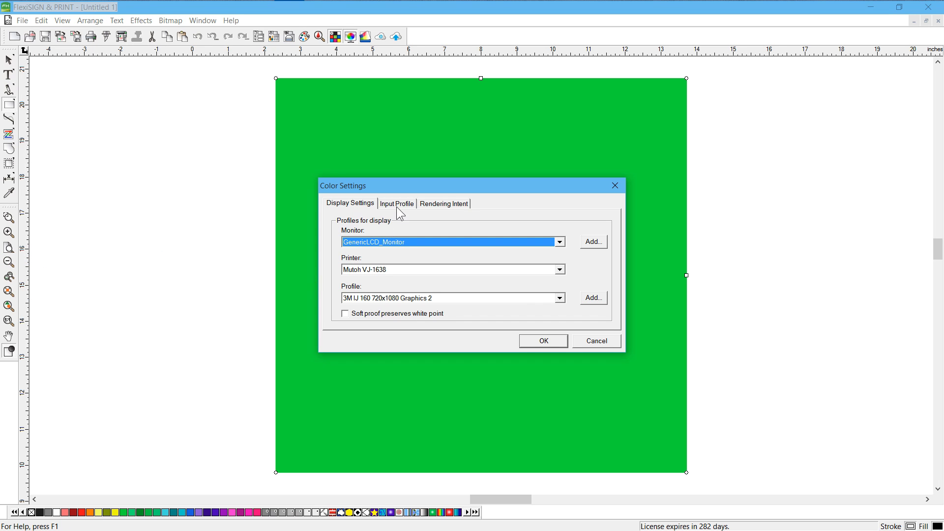
pyautogui.moveTo(406, 185); pyautogui.dragTo(261, 133)
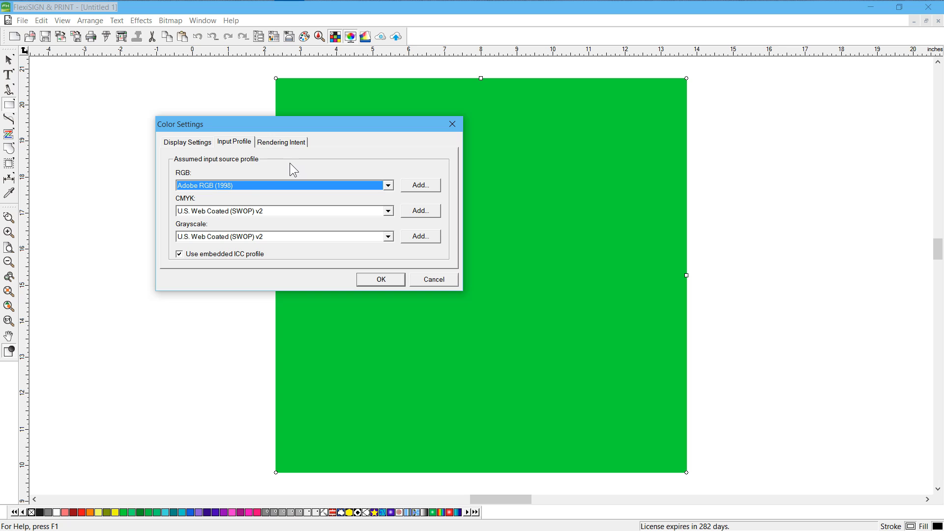
pyautogui.click(231, 185)
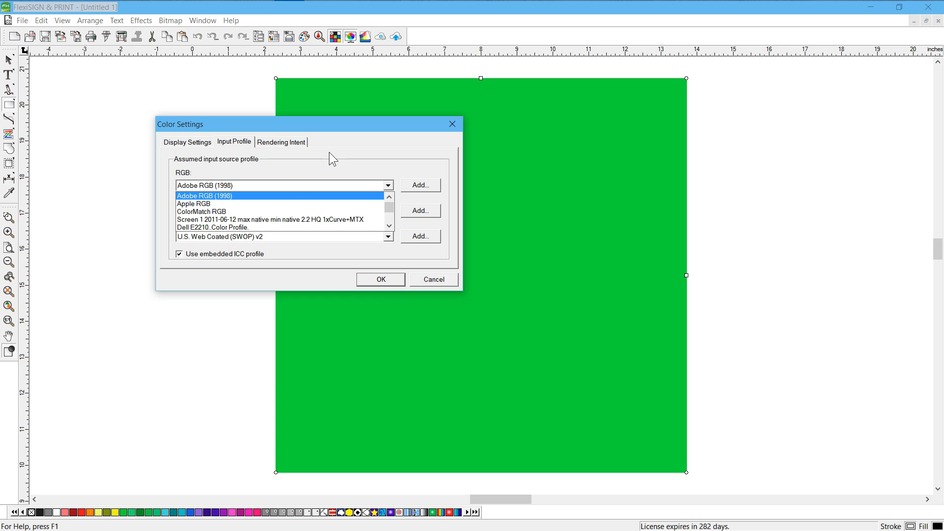
pyautogui.scroll(-1, 287, 183)
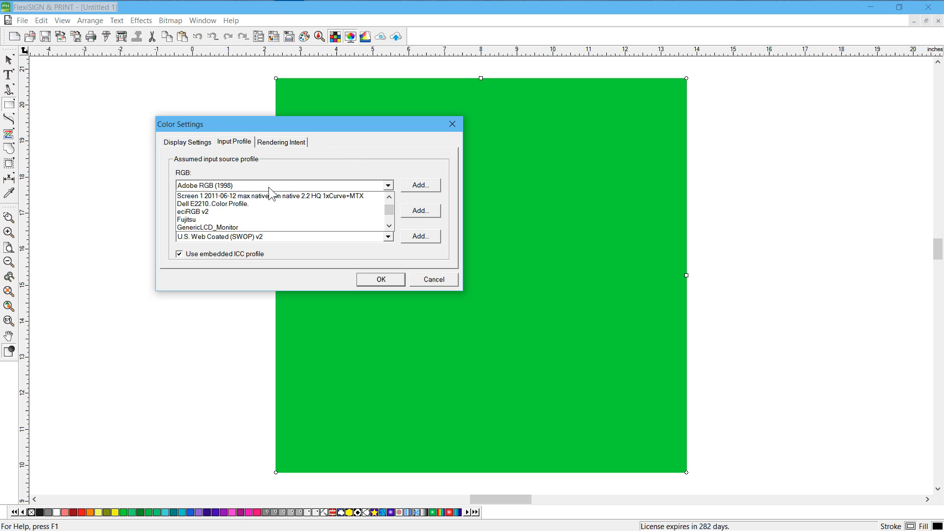
pyautogui.scroll(-2, 271, 192)
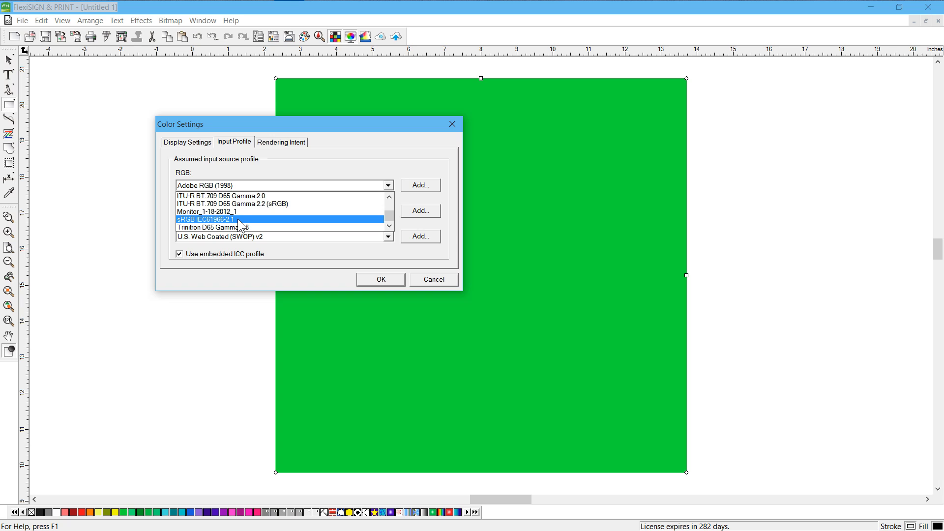
pyautogui.scroll(2, 241, 226)
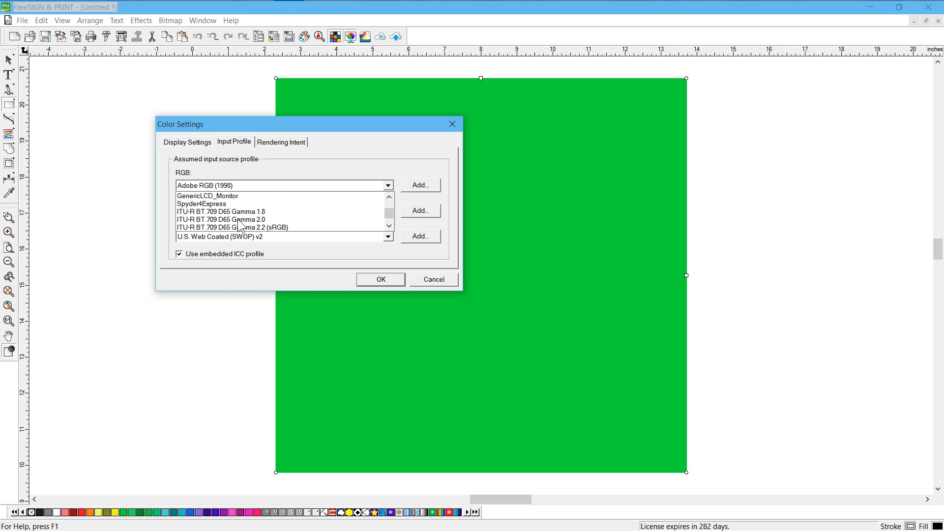
pyautogui.click(236, 197)
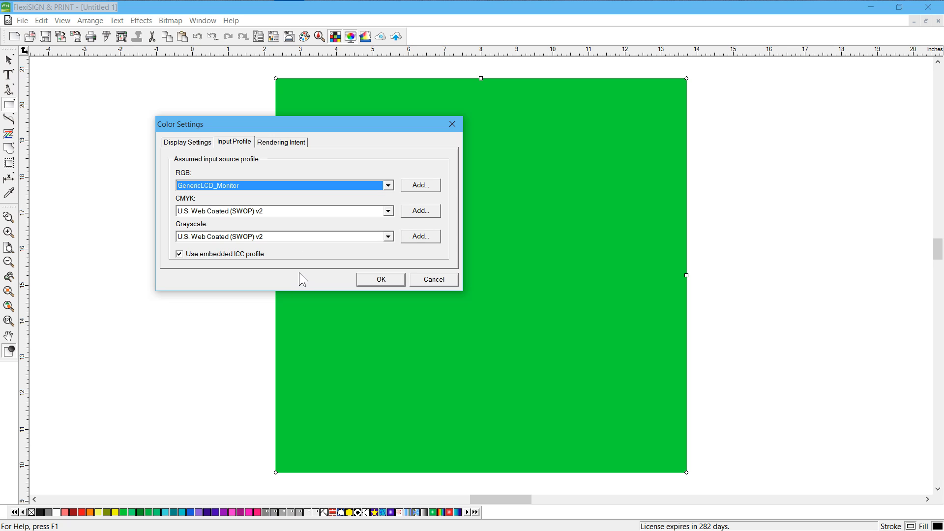
pyautogui.click(378, 281)
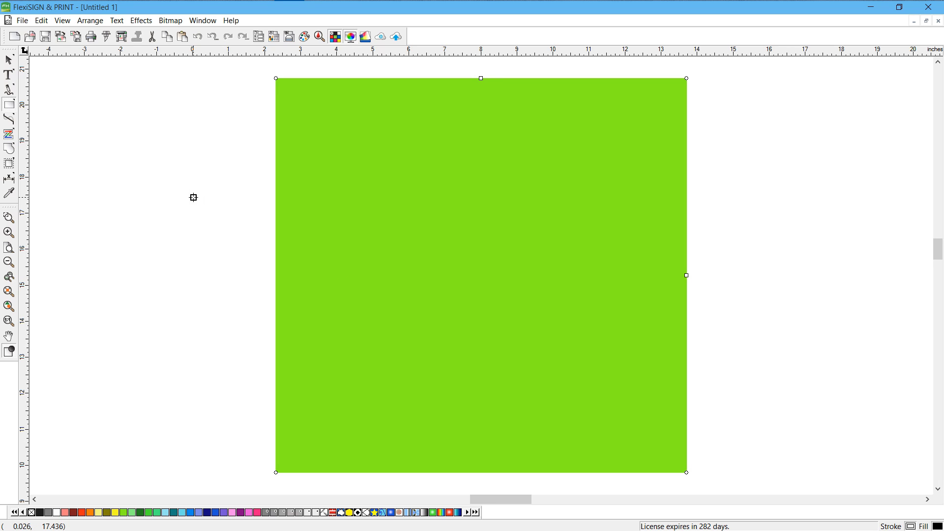
# Toggle the soft proof to compare greens, then open view Untitled 1:2 and zoom in on the square
pyautogui.click(354, 43)
pyautogui.click(354, 42)
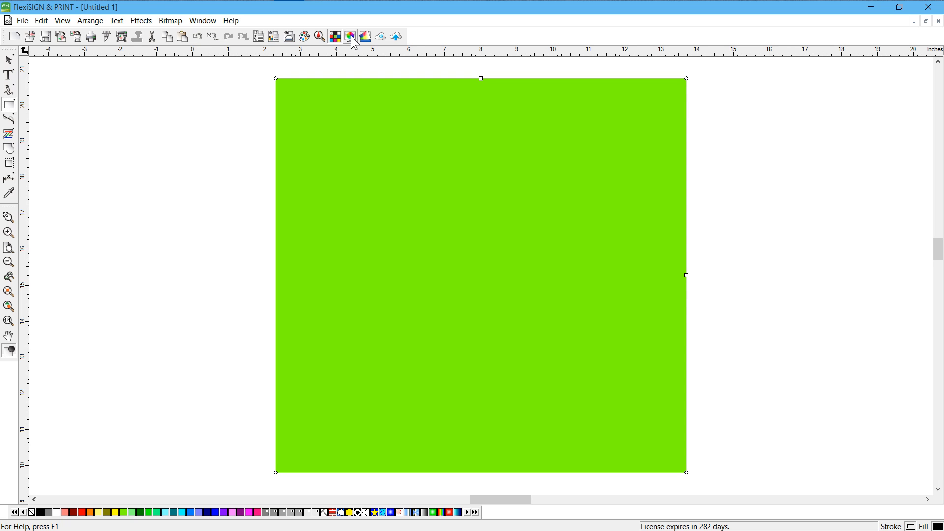
pyautogui.click(201, 22)
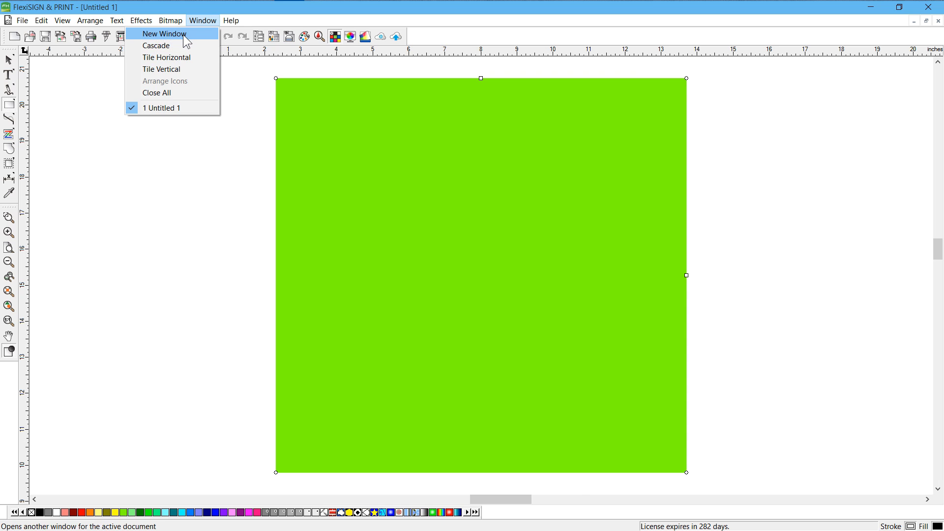
pyautogui.click(183, 35)
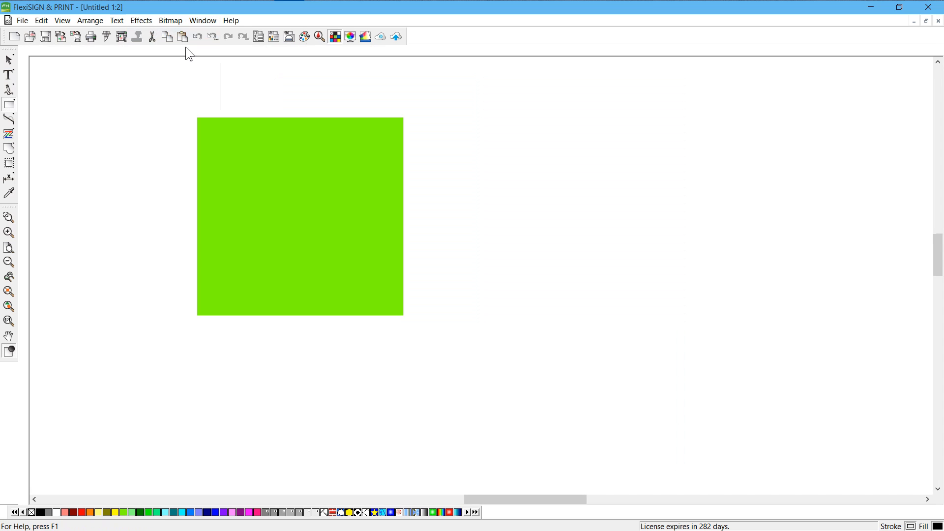
pyautogui.click(10, 307)
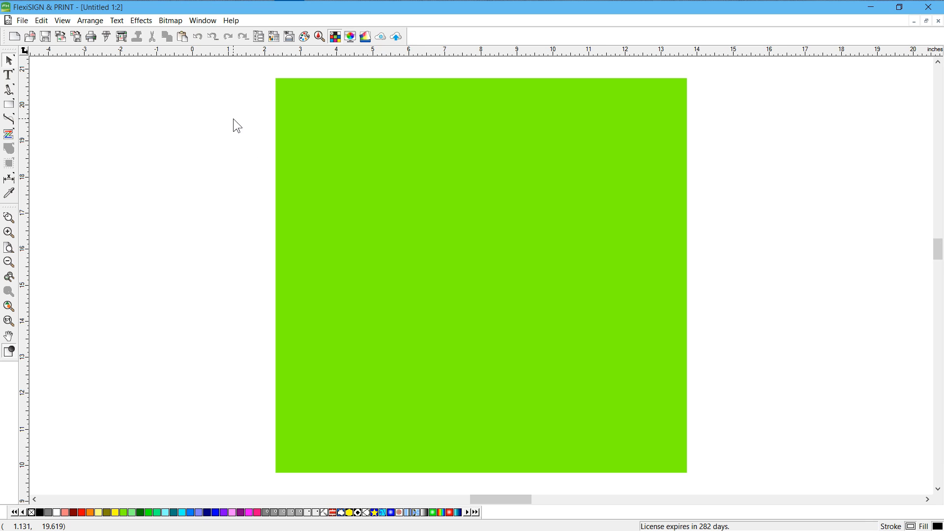
# Tile the two document views vertically and nudge the green square down and right
pyautogui.click(204, 22)
pyautogui.click(189, 72)
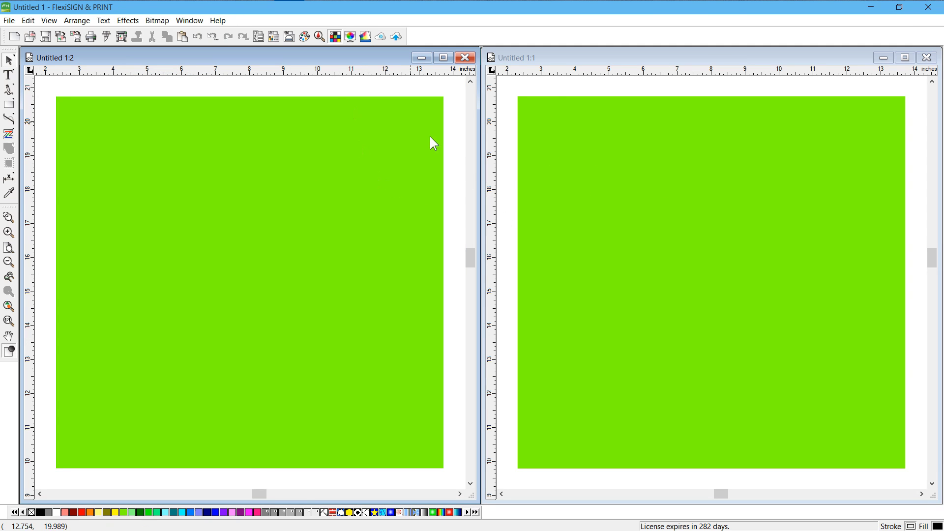
pyautogui.click(422, 116)
pyautogui.moveTo(425, 112); pyautogui.dragTo(419, 146)
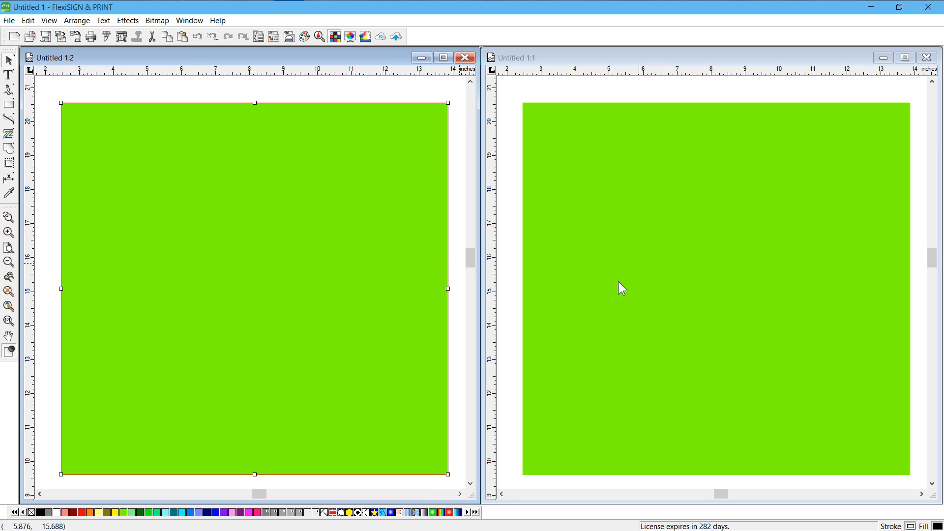
# Switch the active view between Untitled 1:2 and Untitled 1:1, ending on the right view
pyautogui.click(565, 56)
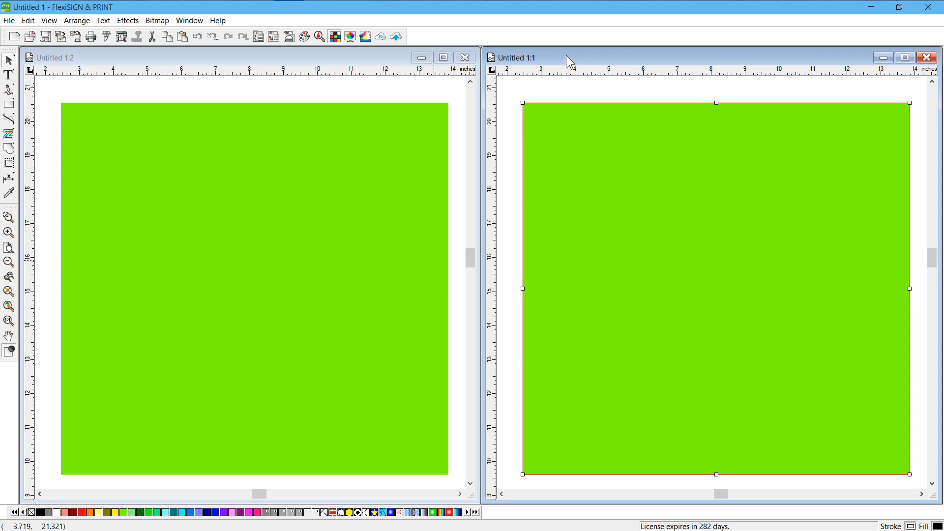
pyautogui.click(230, 57)
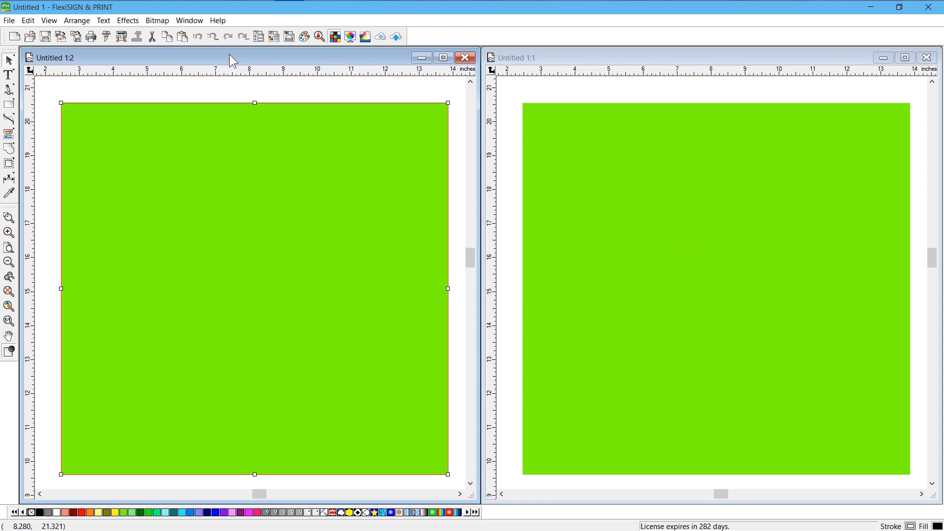
pyautogui.click(566, 58)
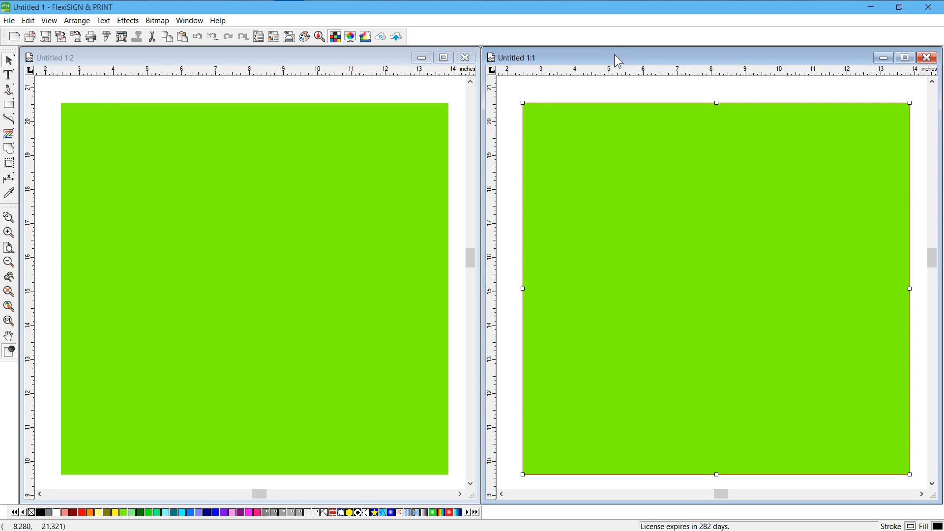
# Turn on colour simulation to preview the green square as it will print
pyautogui.click(351, 38)
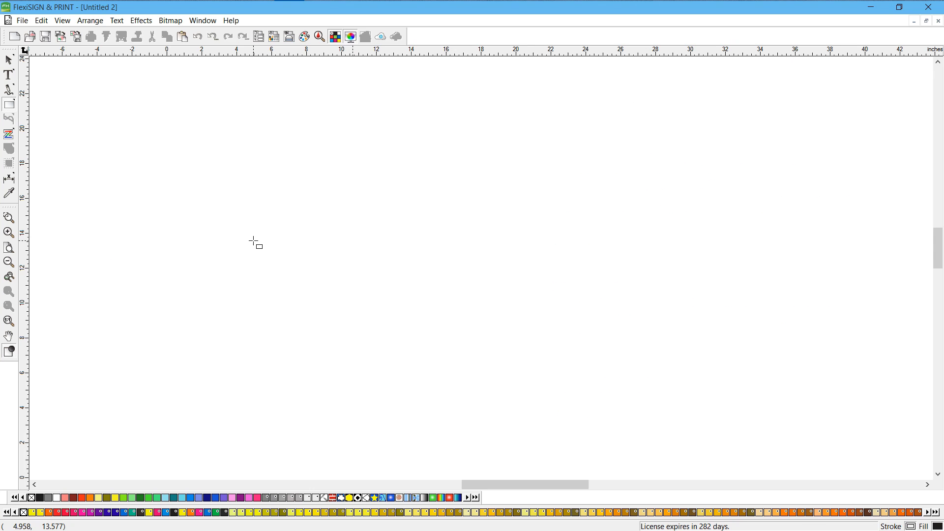
# Draw a square on the blank page and fill it with the orange-red palette swatch
pyautogui.moveTo(195, 137); pyautogui.dragTo(346, 279)
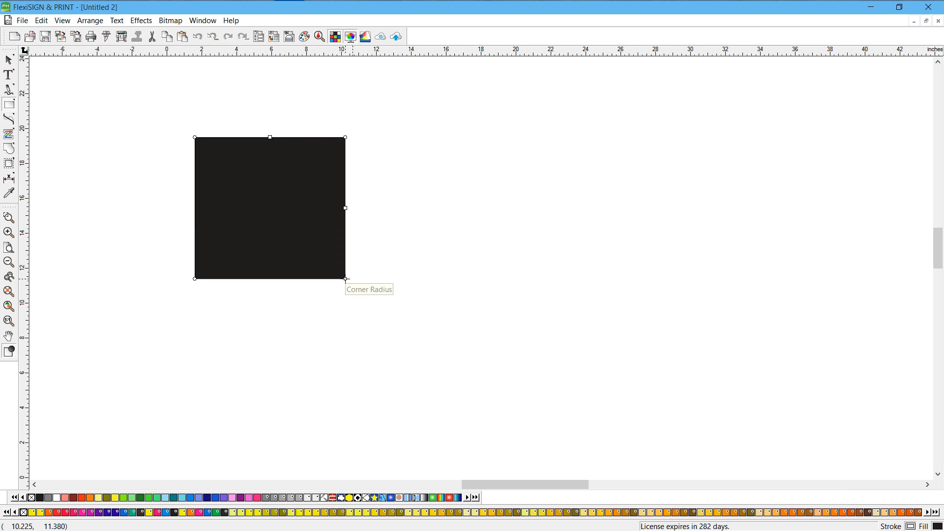
pyautogui.click(58, 512)
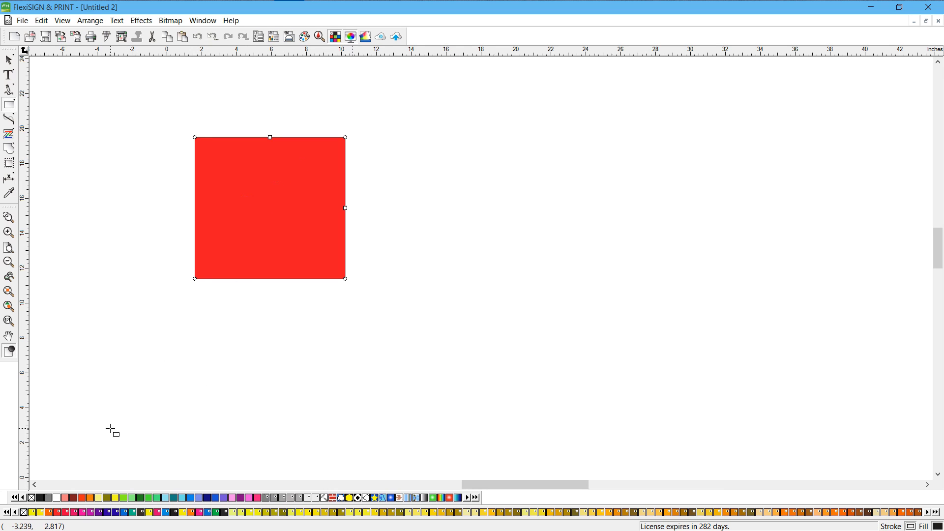
pyautogui.click(83, 498)
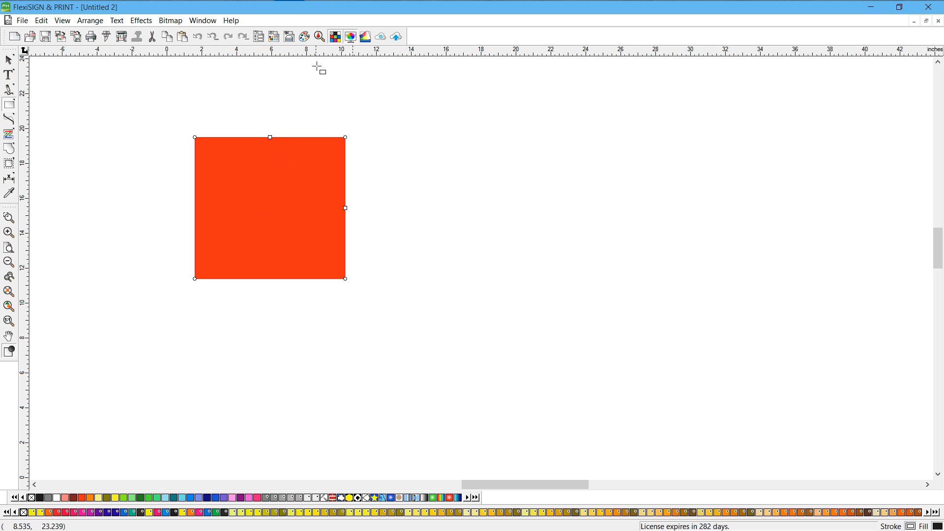
# Set the square's colour model to Spot in the Color Mixer
pyautogui.click(307, 42)
pyautogui.moveTo(394, 86); pyautogui.dragTo(522, 112)
pyautogui.click(523, 108)
pyautogui.click(536, 141)
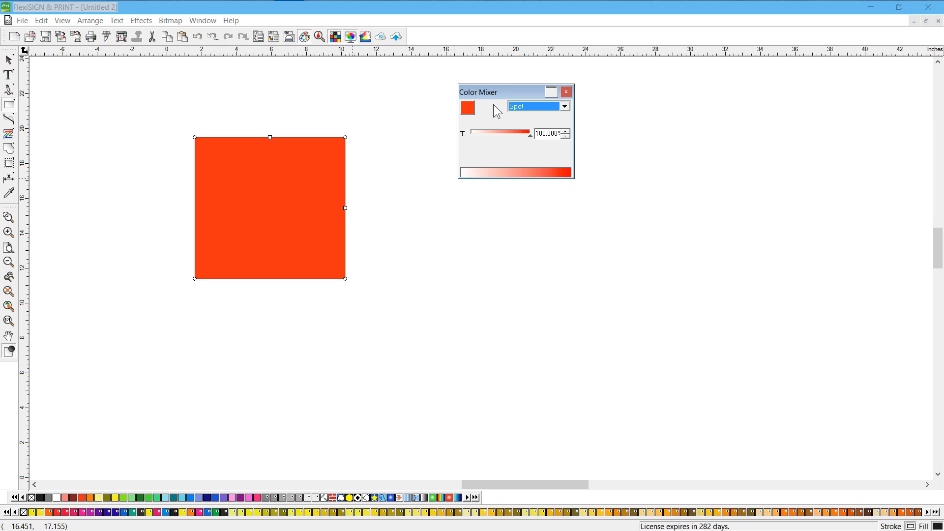
pyautogui.moveTo(498, 102); pyautogui.dragTo(479, 136)
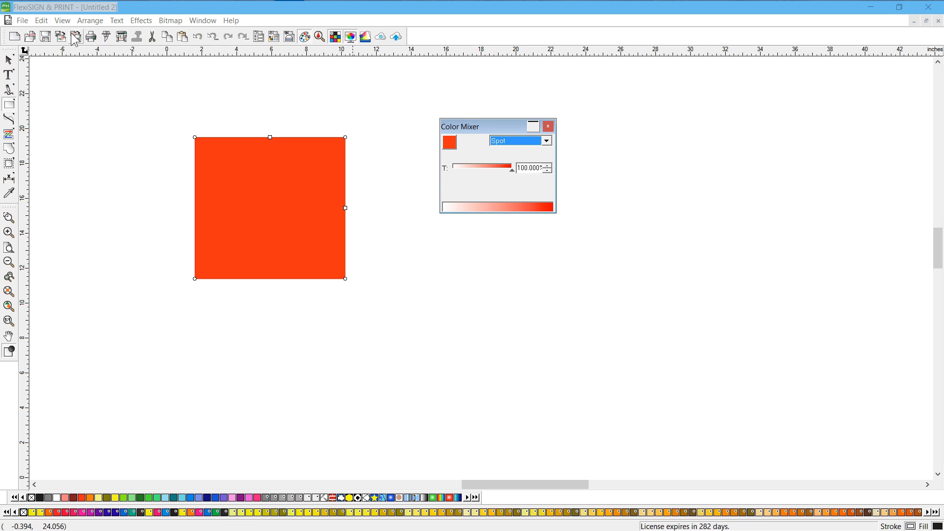
# Export the square as EPS named 'Red' to the Desktop, with Pantone colours as RGB
pyautogui.click(22, 20)
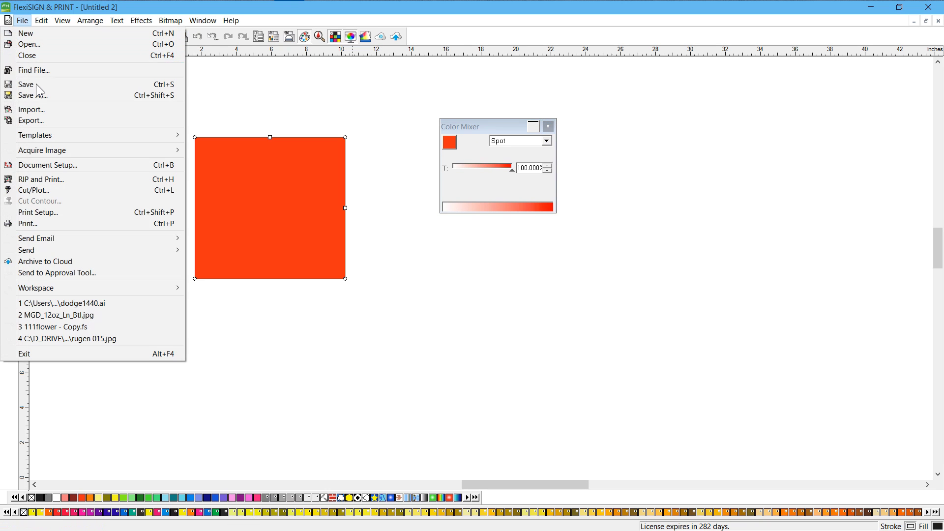
pyautogui.click(37, 121)
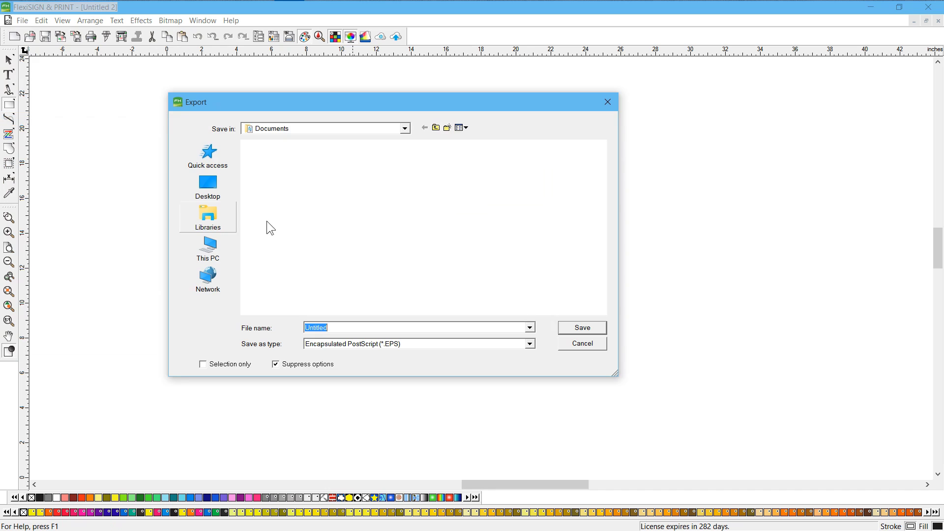
pyautogui.click(215, 192)
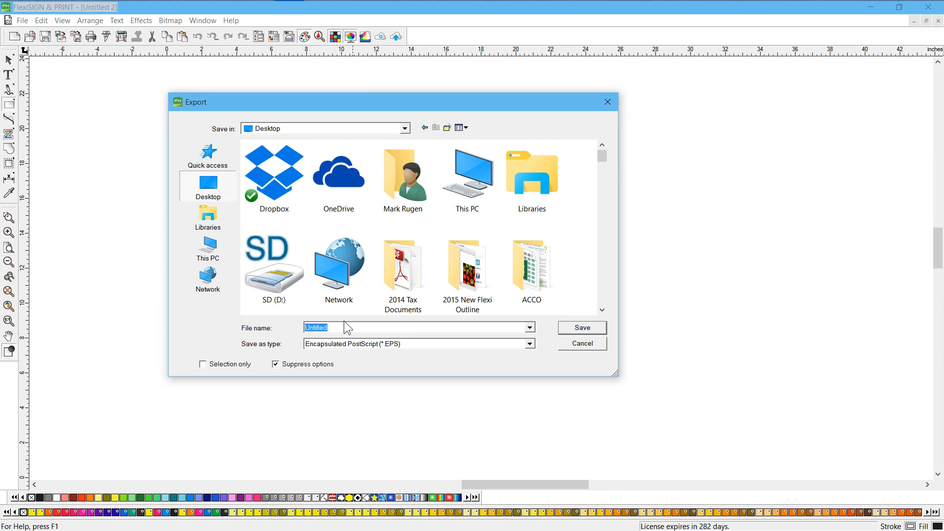
pyautogui.write('Red')
pyautogui.click(277, 365)
pyautogui.click(583, 328)
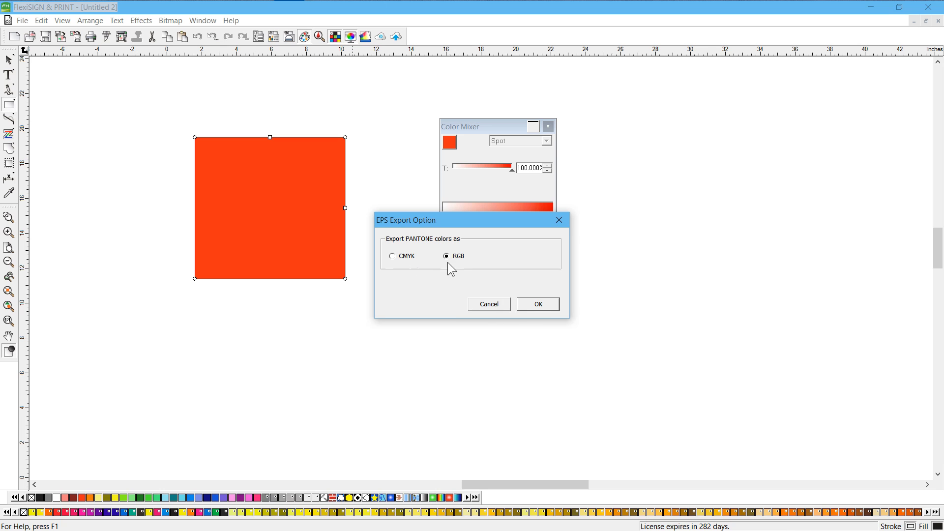
pyautogui.click(539, 305)
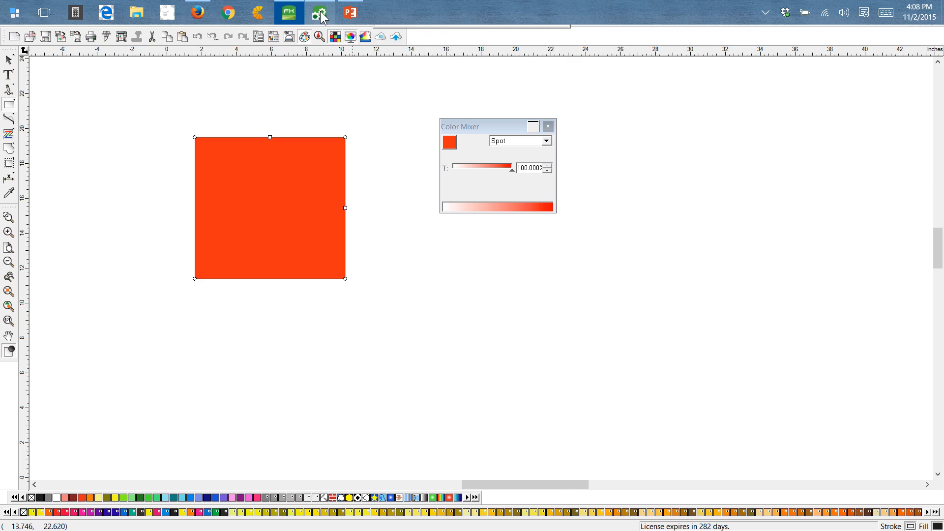
# Open the Custom Spot Color Mapping under Production Manager's Default Job Properties
pyautogui.click(319, 11)
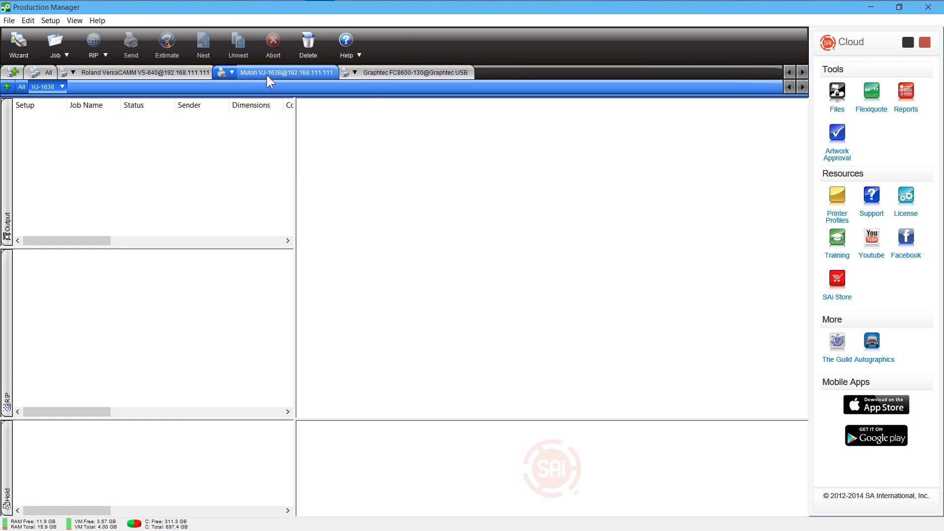
pyautogui.click(50, 21)
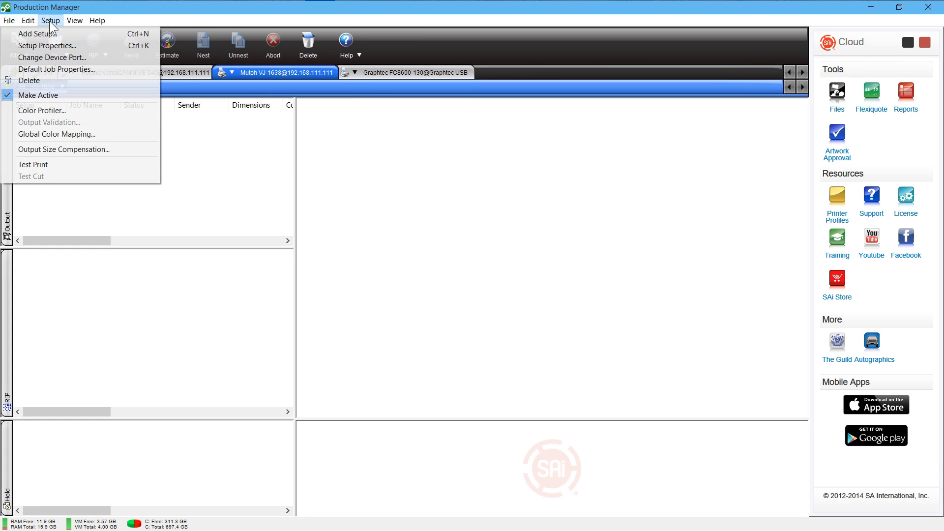
pyautogui.click(84, 69)
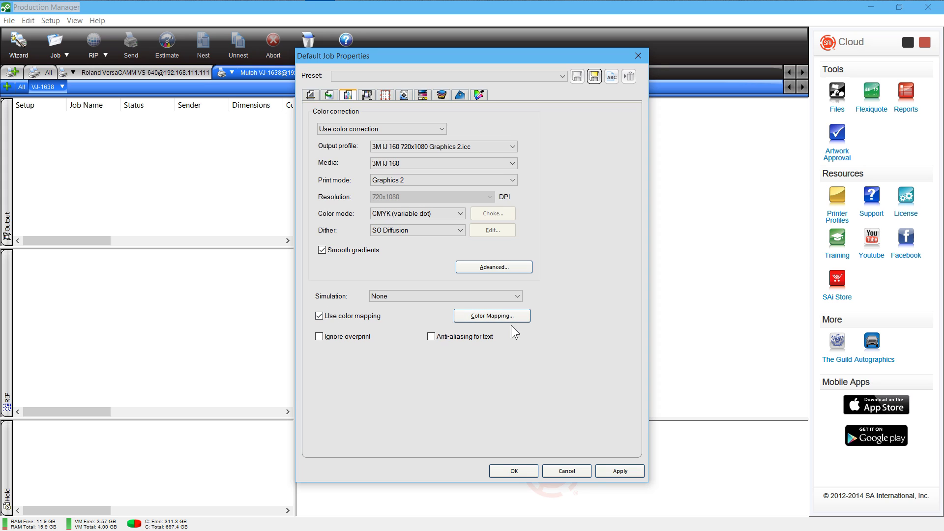
pyautogui.click(497, 319)
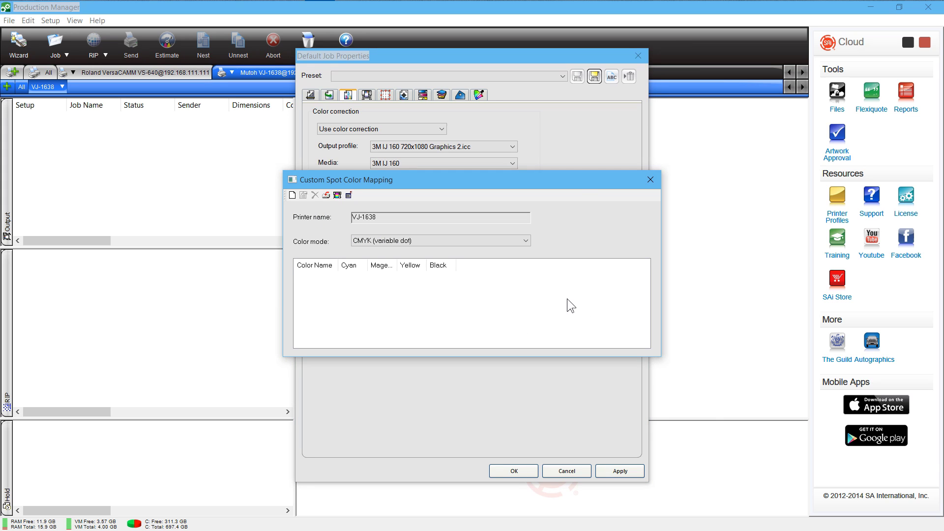
# Import the Red spot colour from Red.eps on the Desktop
pyautogui.click(327, 195)
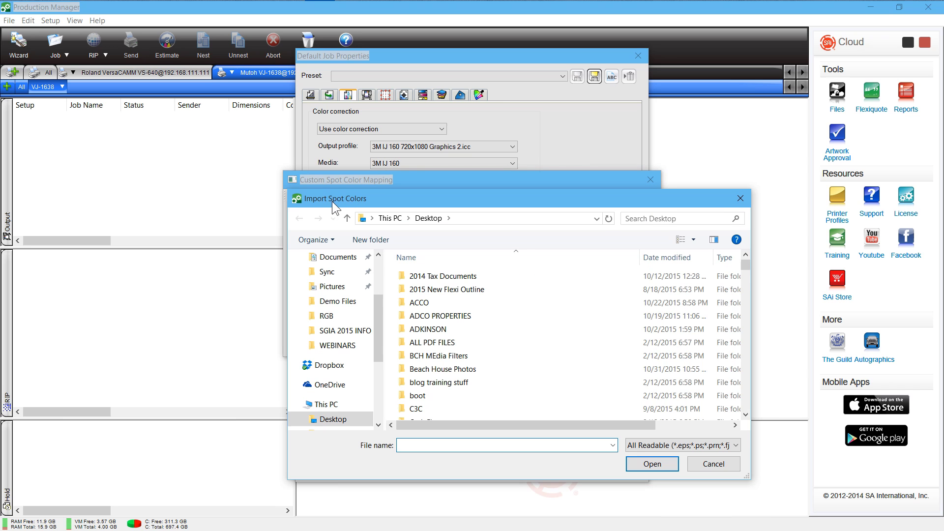
pyautogui.moveTo(745, 268); pyautogui.dragTo(740, 384)
pyautogui.click(467, 369)
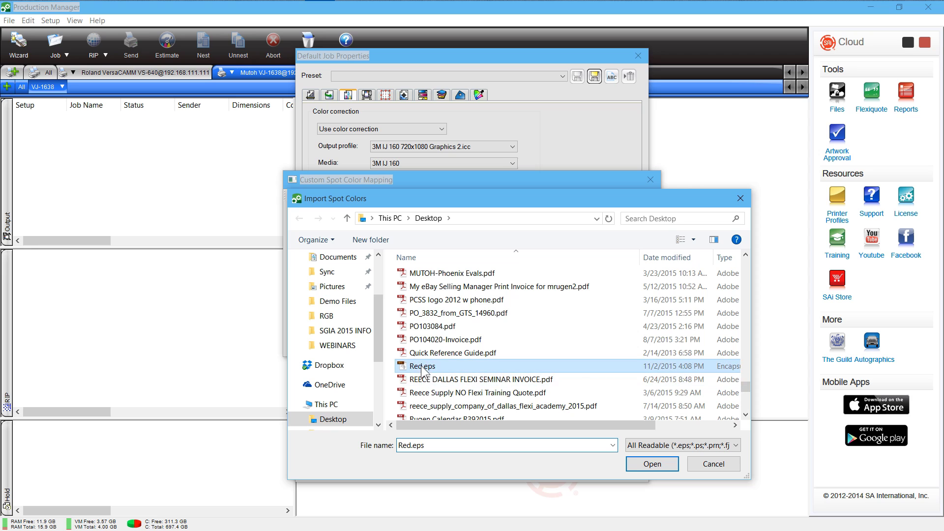
pyautogui.click(644, 462)
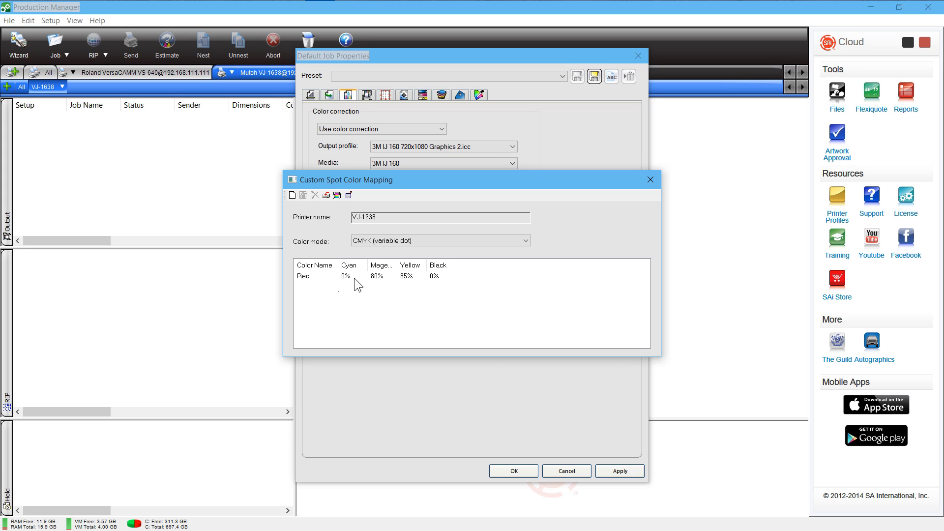
# Edit the Red spot colour, set the swatch increment to 5% and print its swatch table
pyautogui.doubleClick(304, 277)
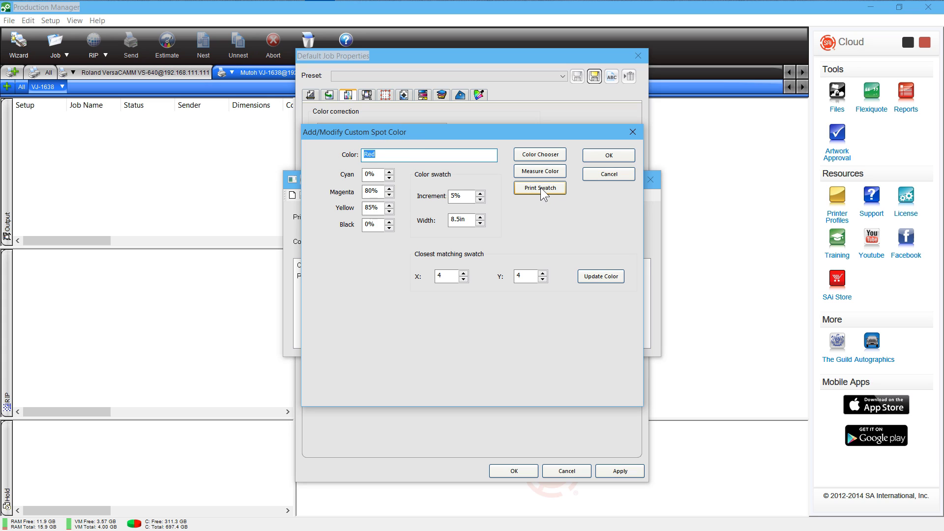
pyautogui.doubleClick(456, 197)
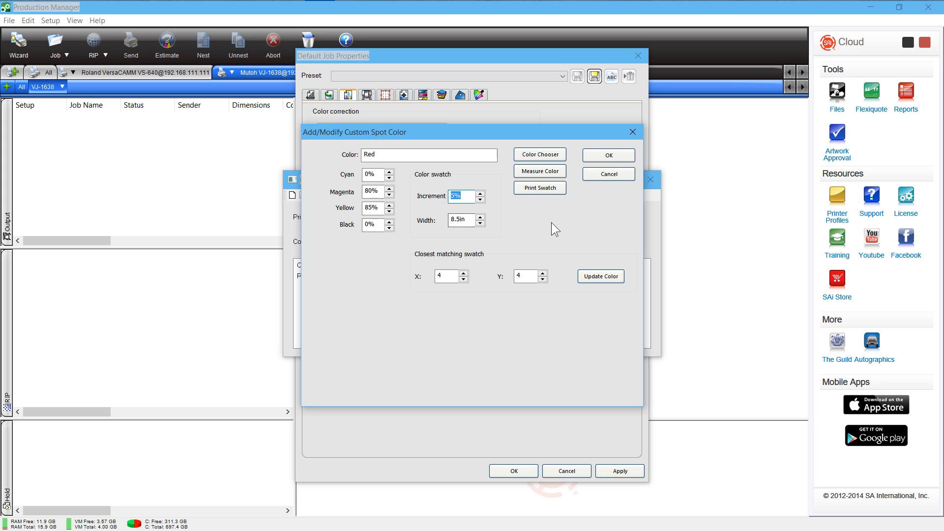
pyautogui.click(541, 189)
pyautogui.click(502, 294)
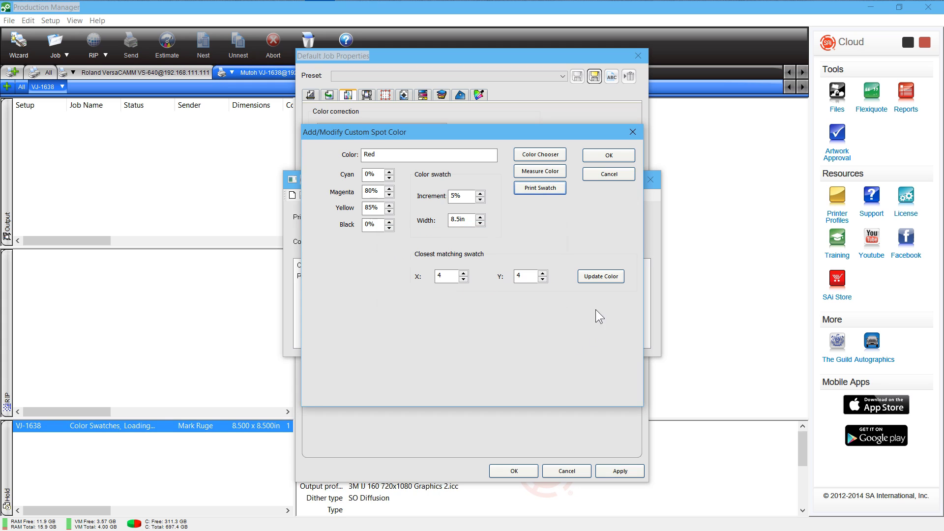
# Cancel out of the spot colour editor, Color Mapping and Default Job Properties
pyautogui.click(609, 174)
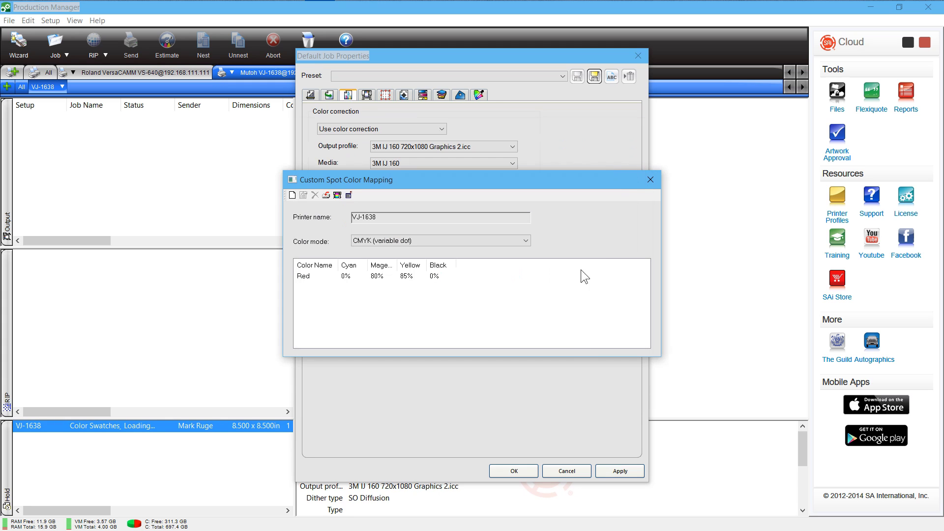
pyautogui.click(650, 180)
pyautogui.click(566, 470)
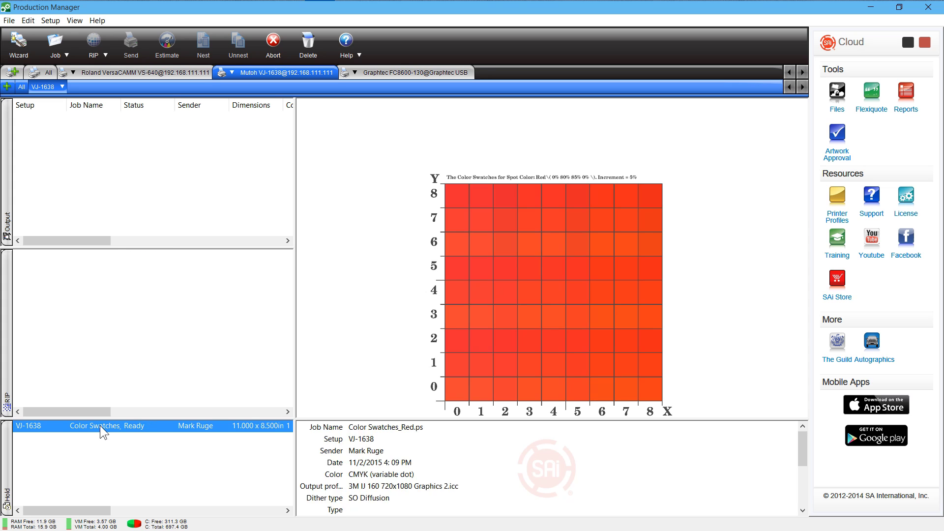
# Move the Color Swatches job into the Hold queue and open its Job Properties full screen
pyautogui.moveTo(89, 255); pyautogui.dragTo(105, 447)
pyautogui.doubleClick(113, 425)
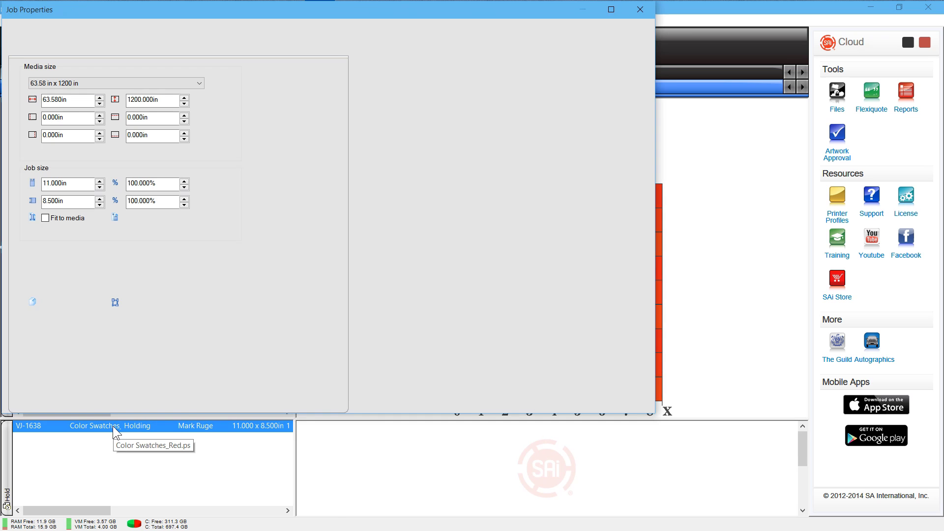
pyautogui.doubleClick(511, 11)
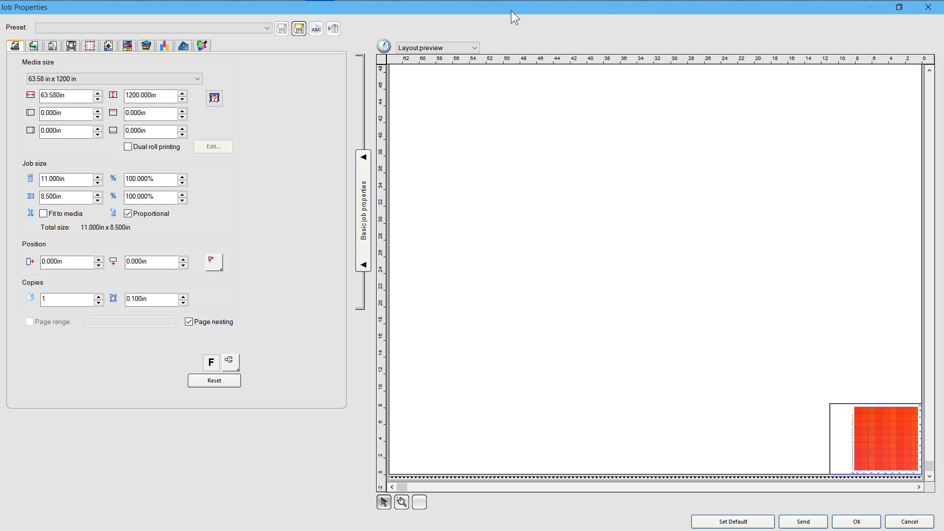
# Try rotating the job to 8.5 x 11 in and scaling it to about 444%, then cancel
pyautogui.click(231, 362)
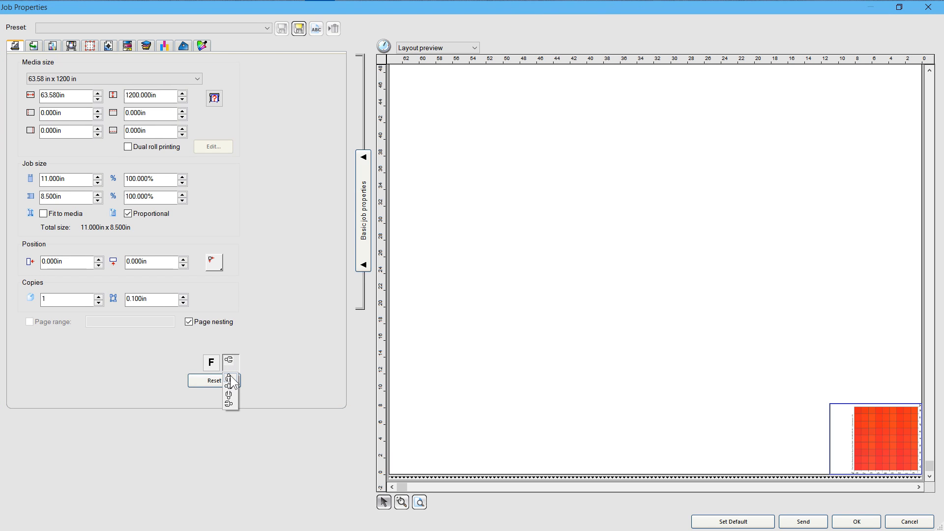
pyautogui.click(235, 383)
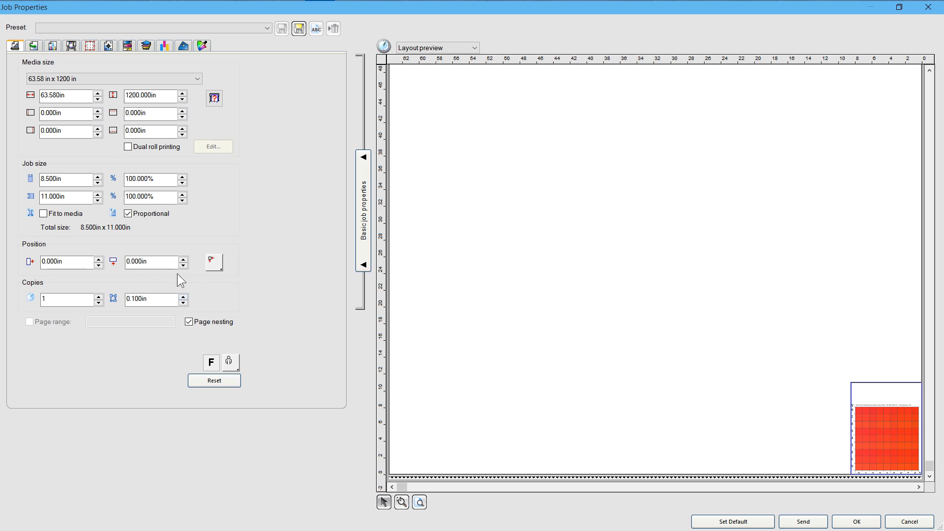
pyautogui.click(879, 404)
pyautogui.moveTo(854, 383); pyautogui.dragTo(609, 235)
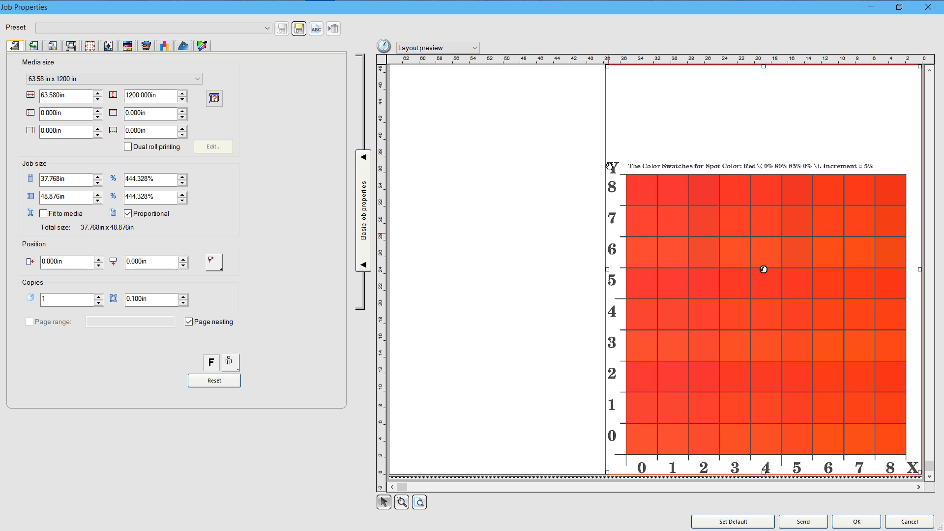
pyautogui.click(911, 524)
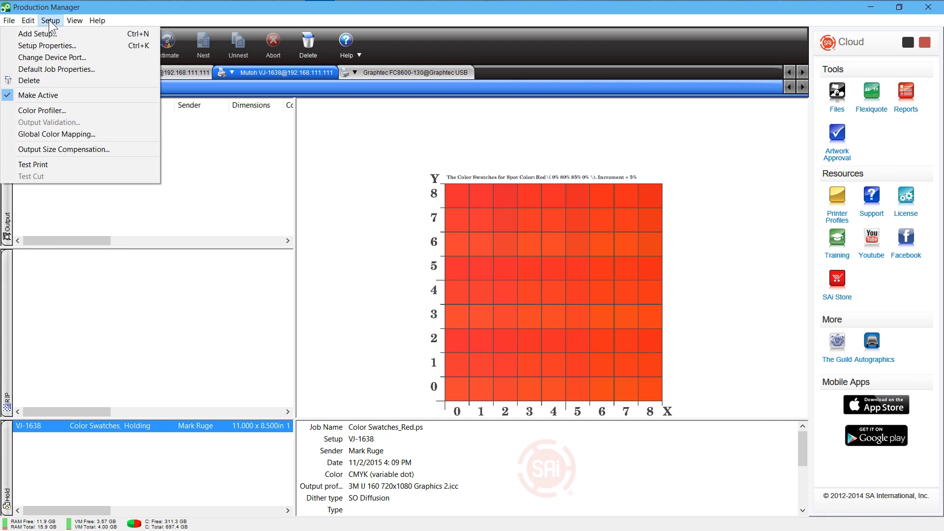
# Edit Red in the colour mapping and update its mix from swatch X 2, Y 6
pyautogui.click(69, 69)
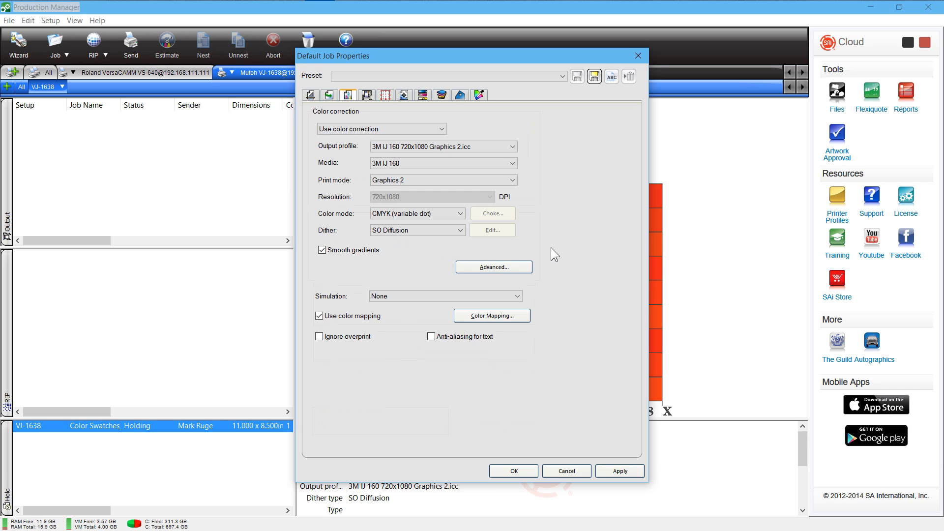
pyautogui.click(505, 320)
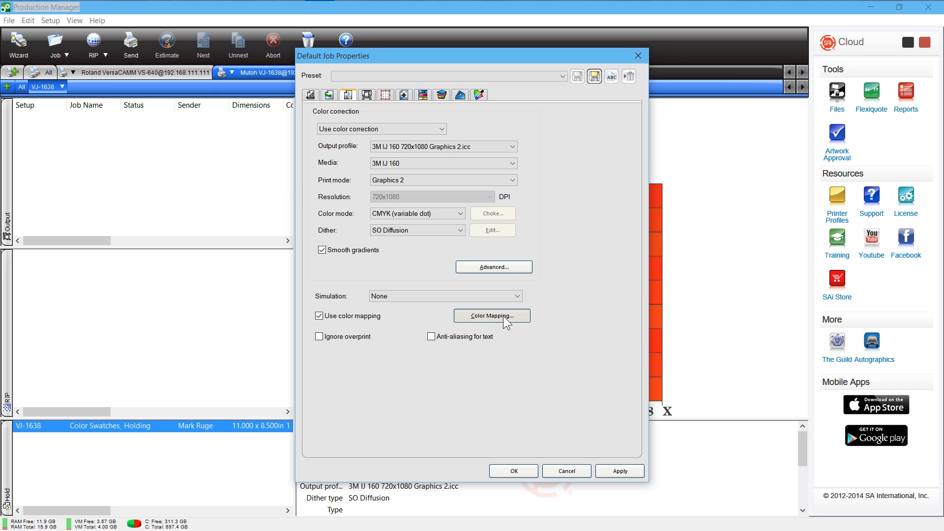
pyautogui.doubleClick(306, 276)
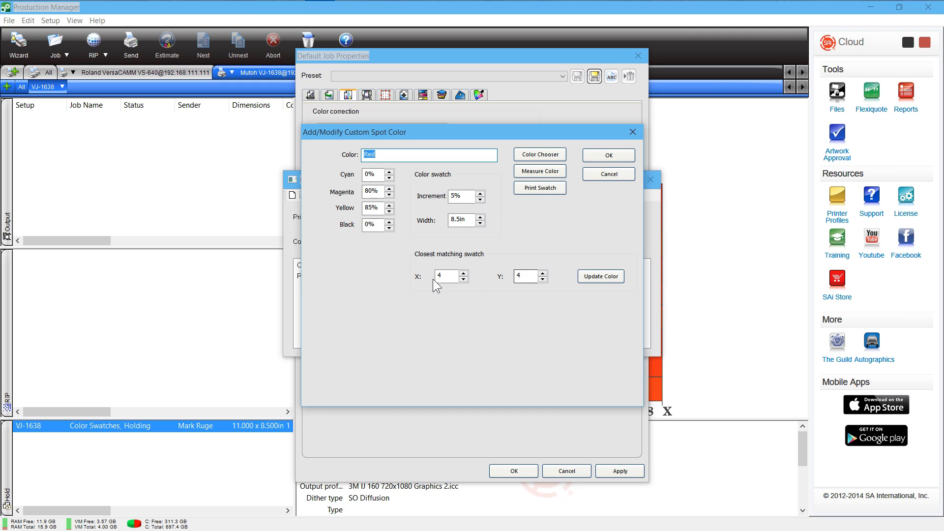
pyautogui.moveTo(445, 275); pyautogui.dragTo(426, 274)
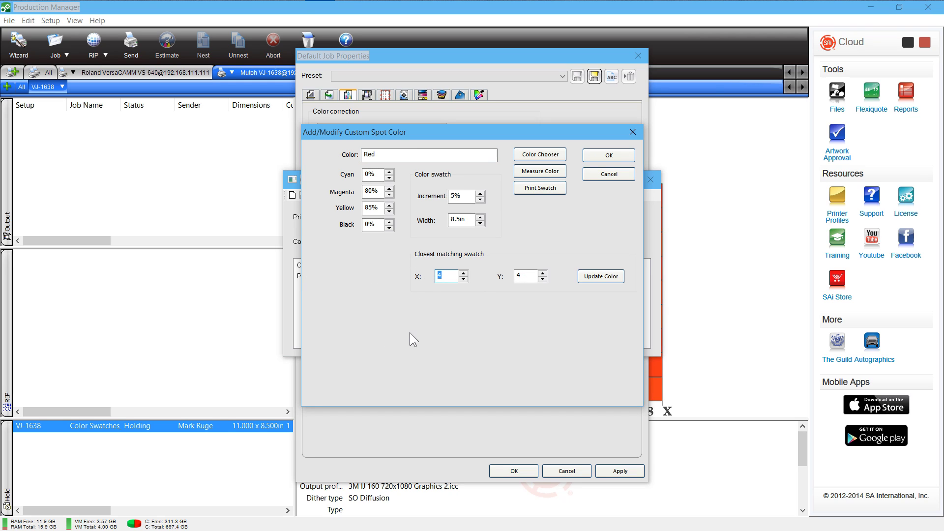
pyautogui.write('2')
pyautogui.moveTo(528, 276); pyautogui.dragTo(499, 282)
pyautogui.write('6')
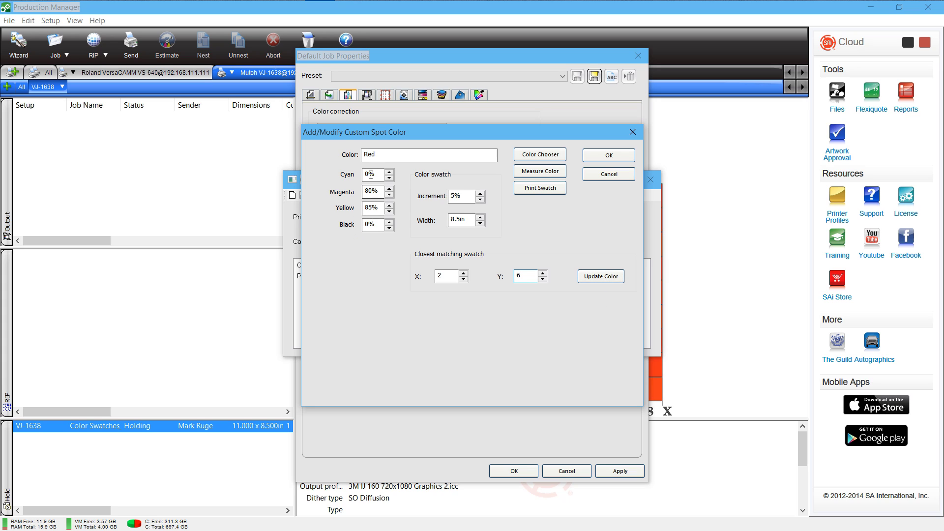
pyautogui.click(598, 278)
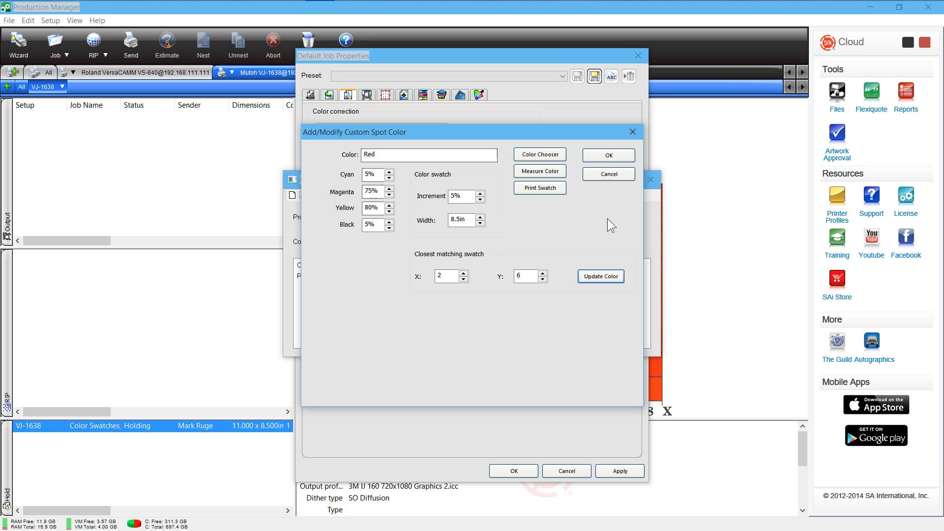
pyautogui.click(607, 155)
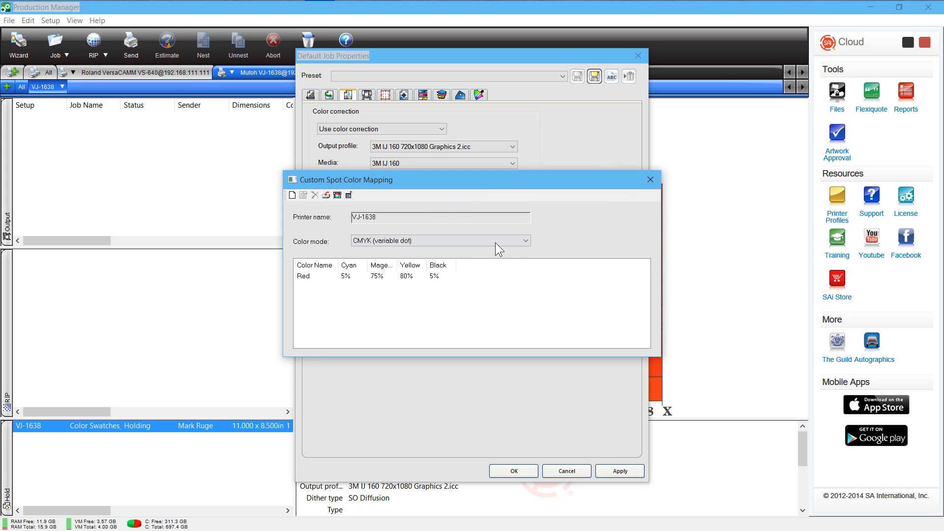
# Close the mapping list, recheck Red, and accept the Default Job Properties
pyautogui.click(651, 180)
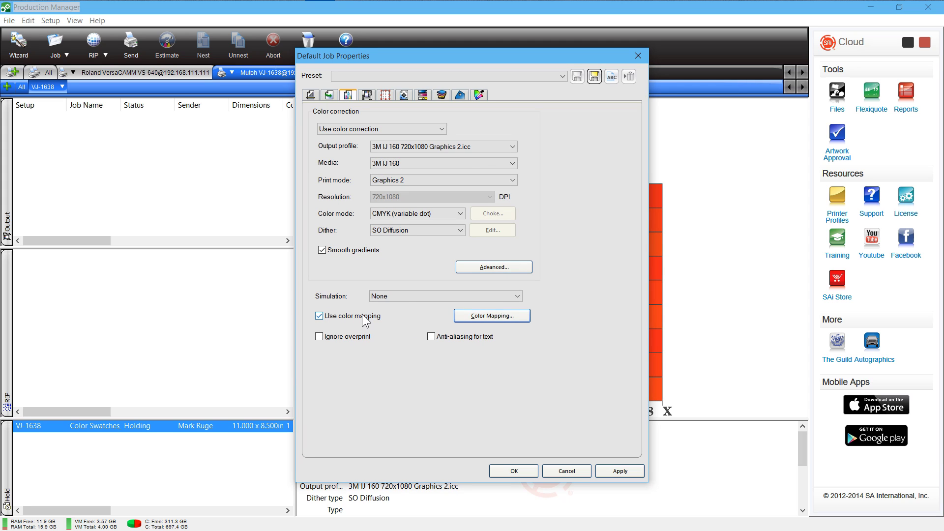
pyautogui.click(501, 319)
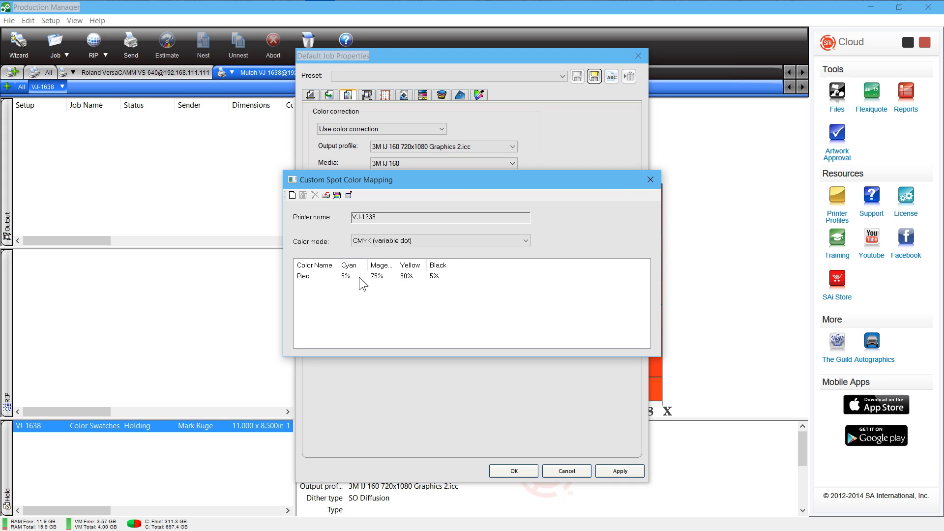
pyautogui.click(651, 180)
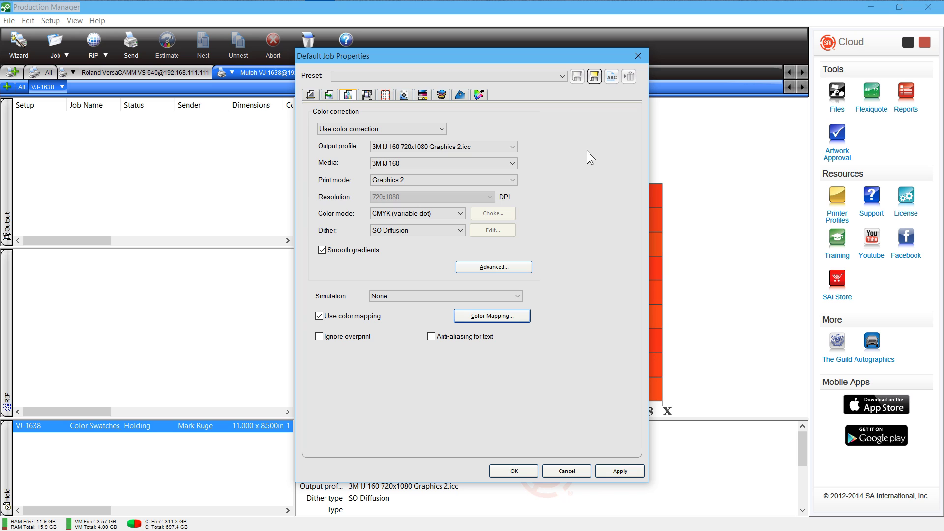
pyautogui.click(517, 471)
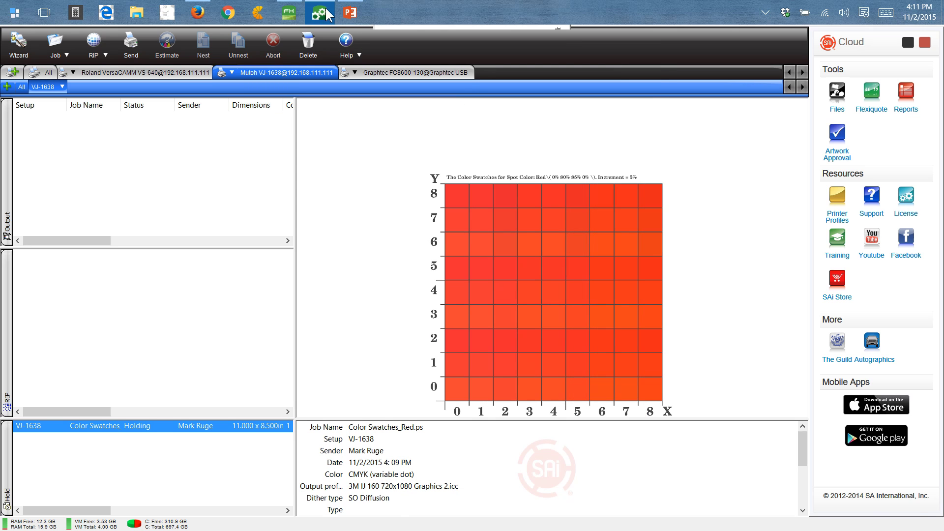
# Back in FlexiSIGN, move the square left and refill it with RGB 255, 0, 0 red
pyautogui.click(289, 12)
pyautogui.moveTo(337, 190); pyautogui.dragTo(204, 192)
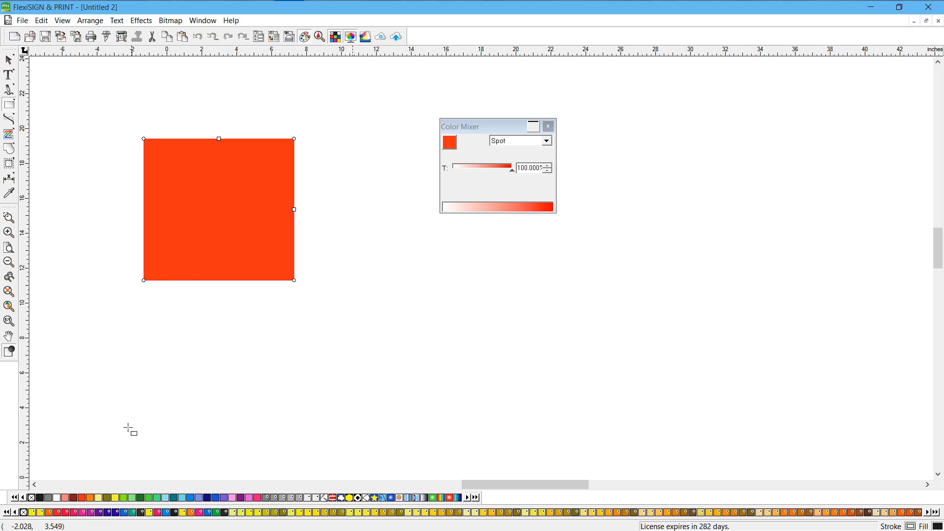
pyautogui.click(82, 497)
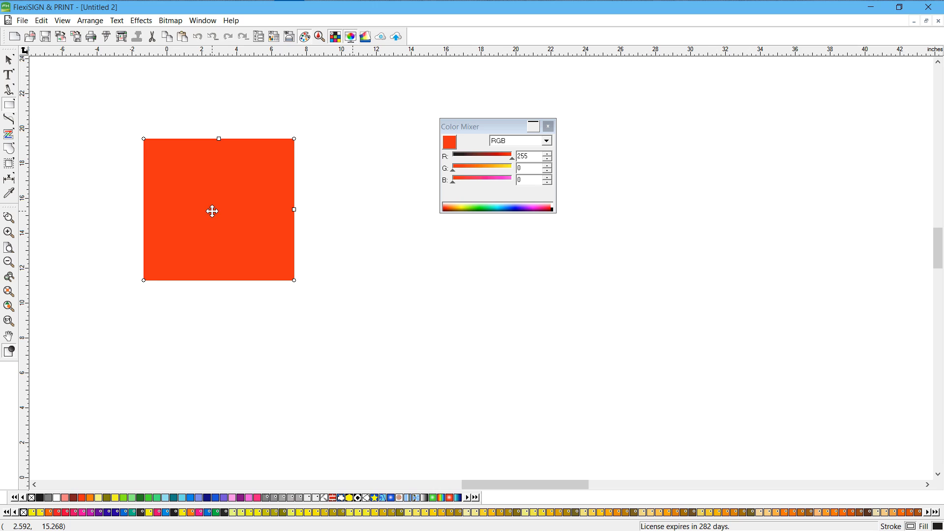